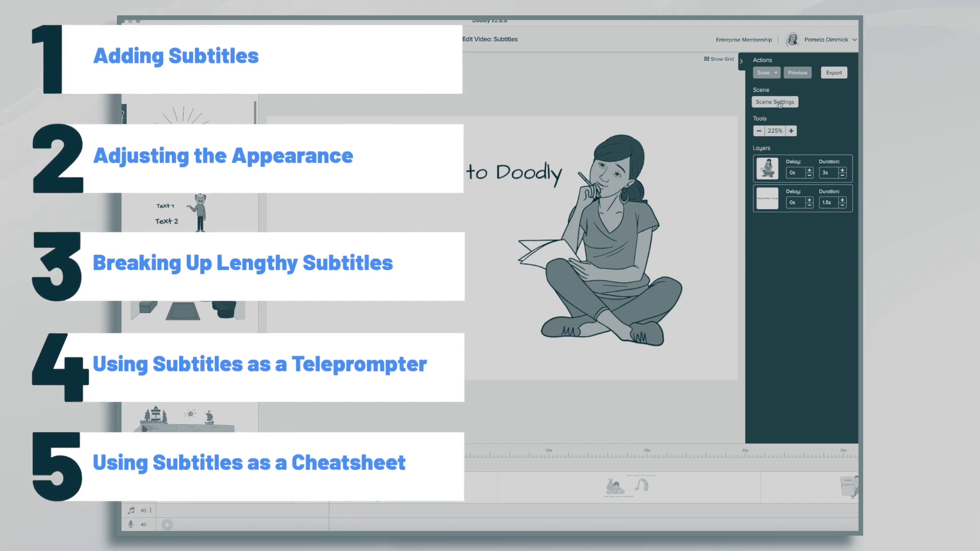
Step: Preview the whole video from the Actions panel so its subtitles play on screen
{"action": "left_click", "coordinate": [779, 103]}
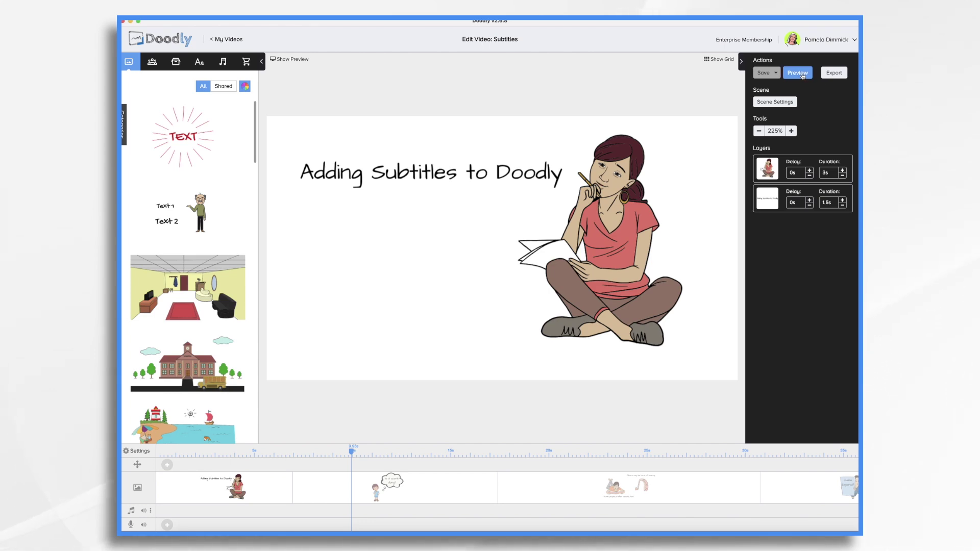
{"action": "left_click", "coordinate": [799, 73]}
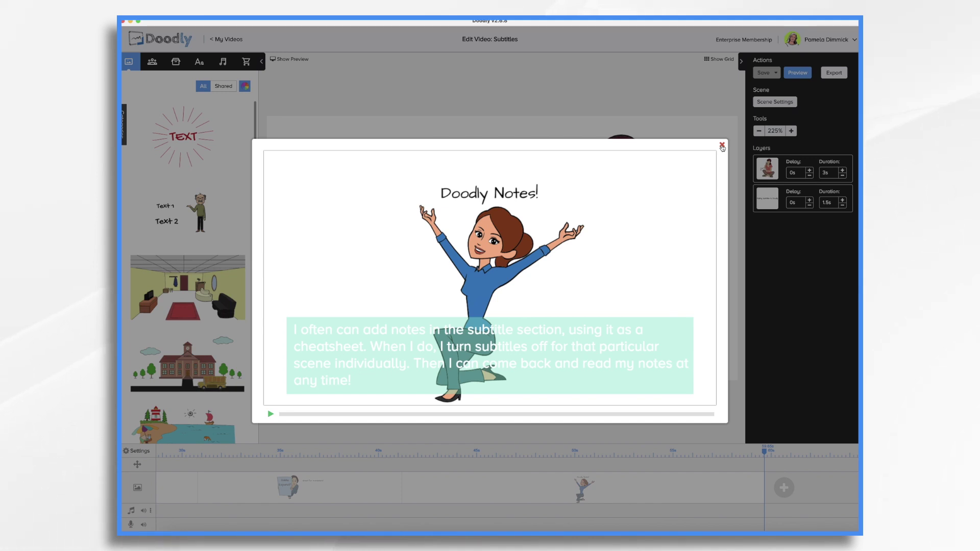
Step: Close the preview and record a spoken voiceover into the voice track during playback
{"action": "left_click", "coordinate": [723, 147]}
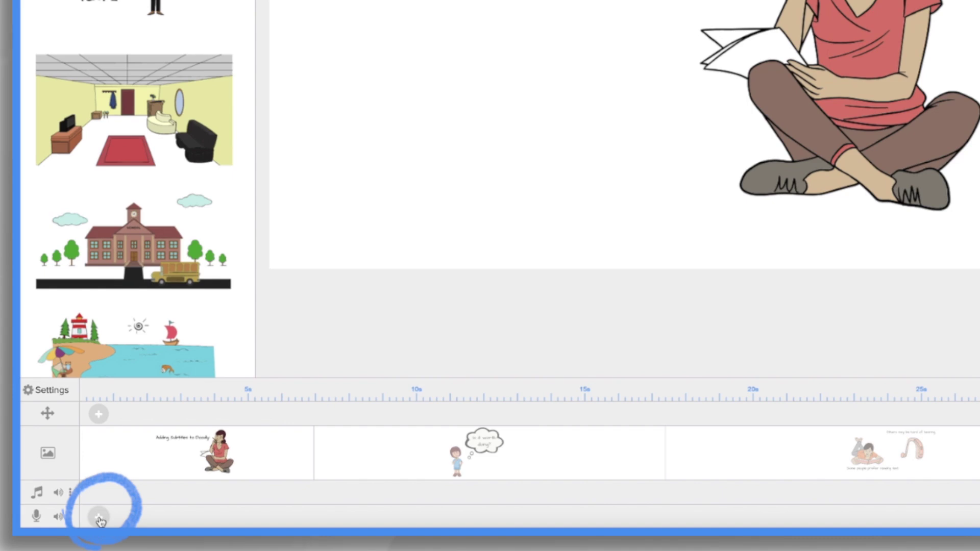
{"action": "left_click", "coordinate": [99, 517]}
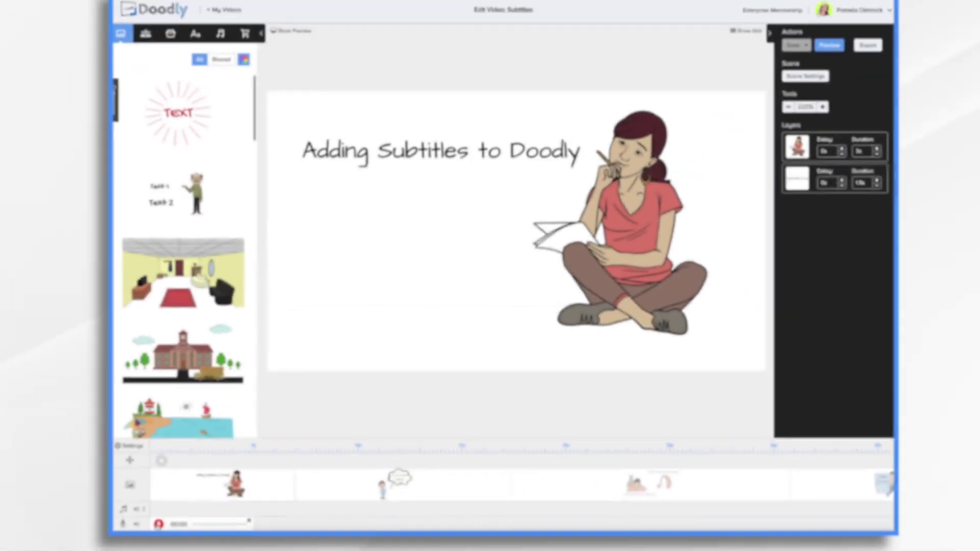
{"action": "left_click", "coordinate": [164, 526]}
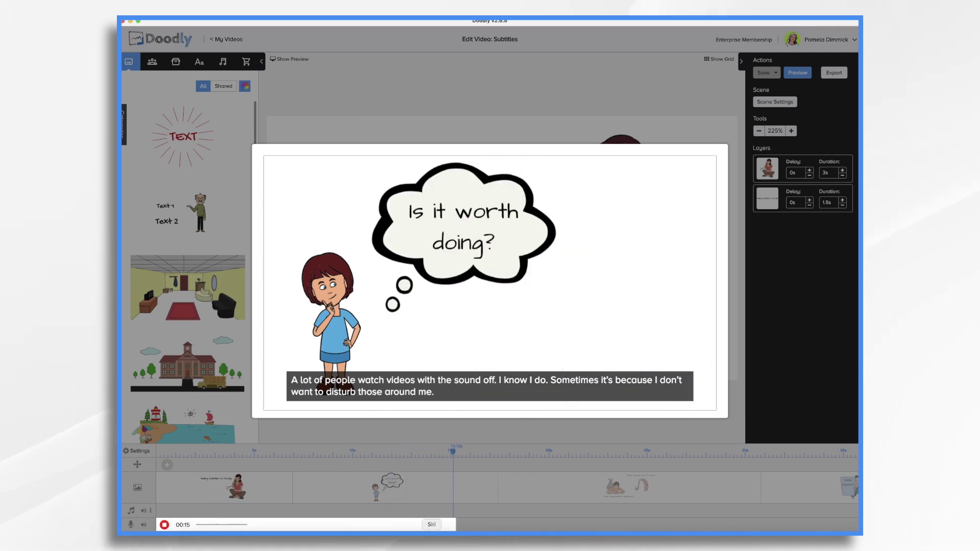
{"action": "left_click", "coordinate": [164, 525]}
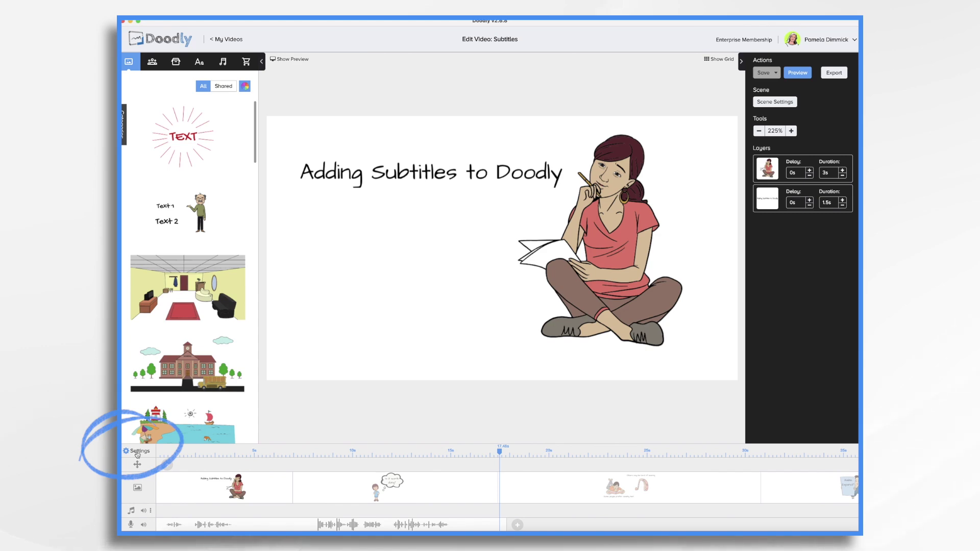
Step: Turn the Subtitles toggle off in Video Settings, apply, preview, then reapply for all scenes
{"action": "left_click", "coordinate": [137, 452]}
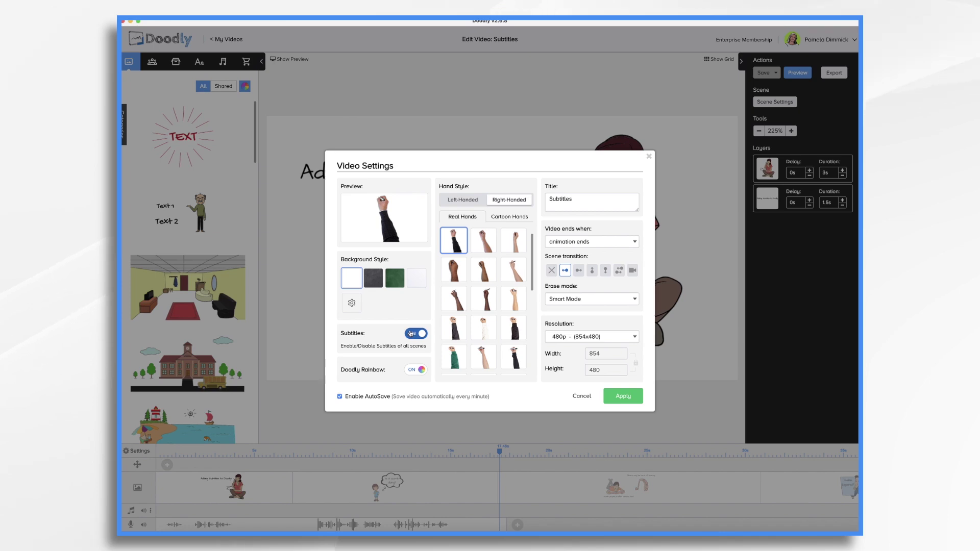
{"action": "left_click", "coordinate": [624, 397]}
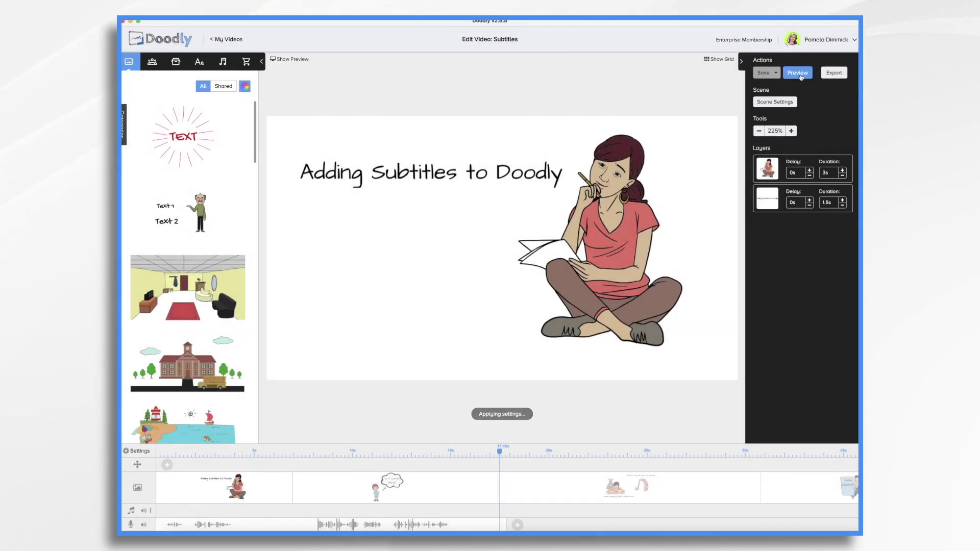
{"action": "left_click", "coordinate": [798, 73]}
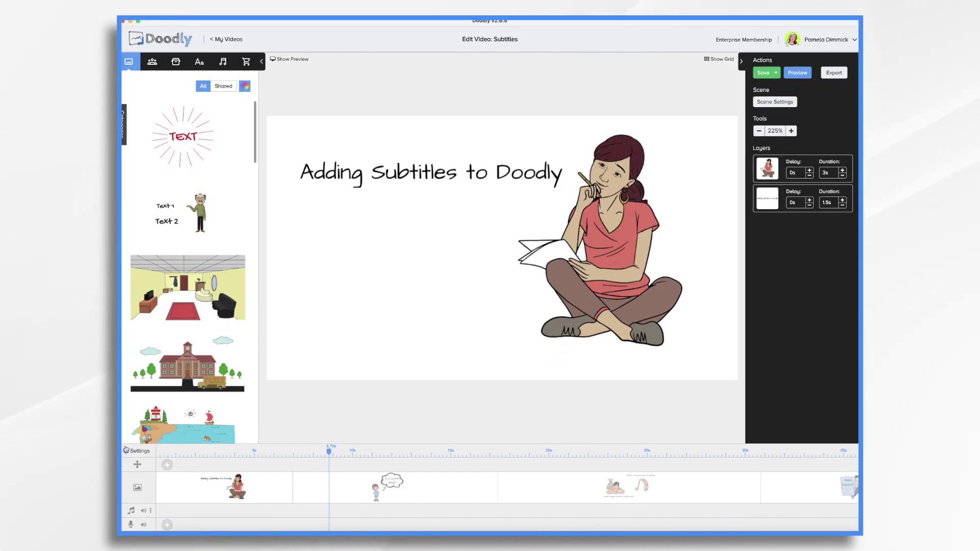
{"action": "left_click", "coordinate": [136, 452]}
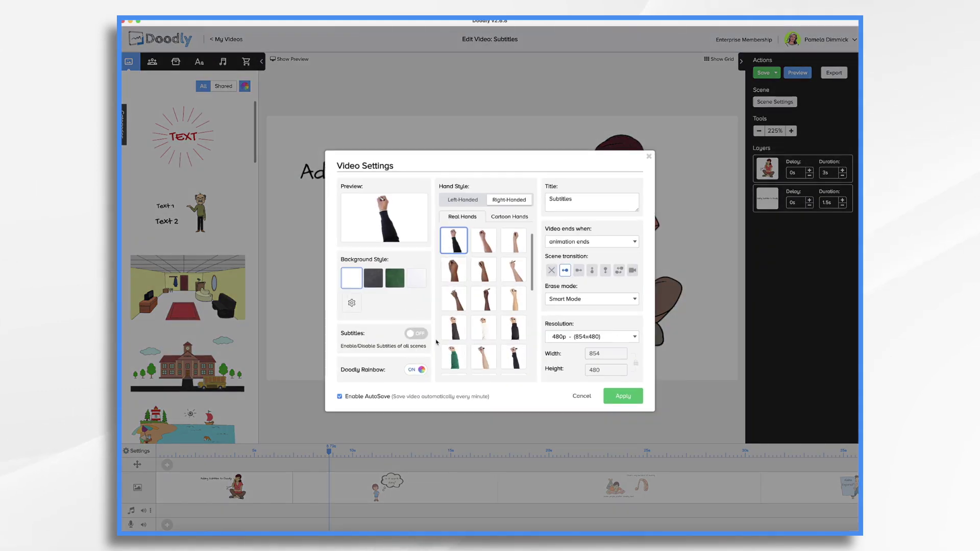
{"action": "left_click", "coordinate": [624, 397]}
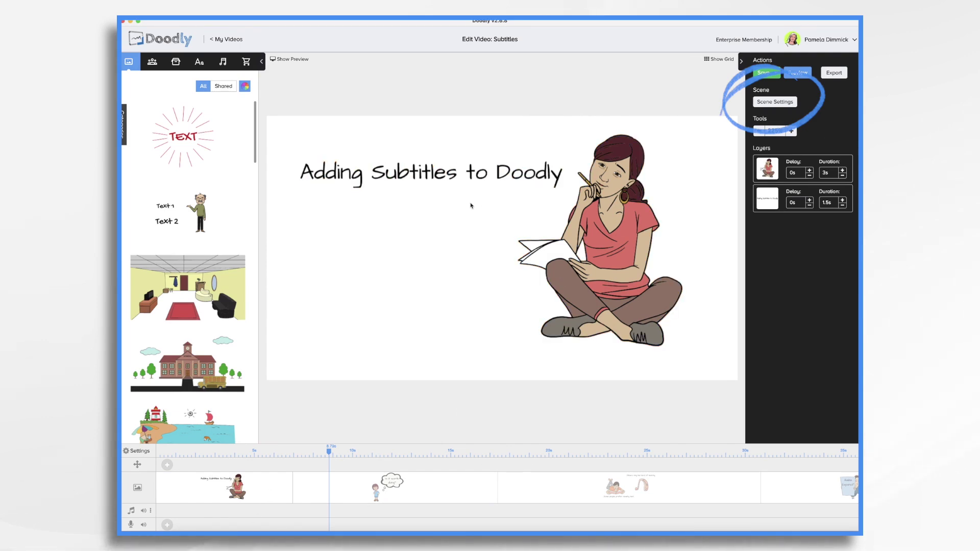
Step: Switch off the title scene's subtitle, then open Scene Settings for 'Is it worth doing?'
{"action": "left_click", "coordinate": [779, 102]}
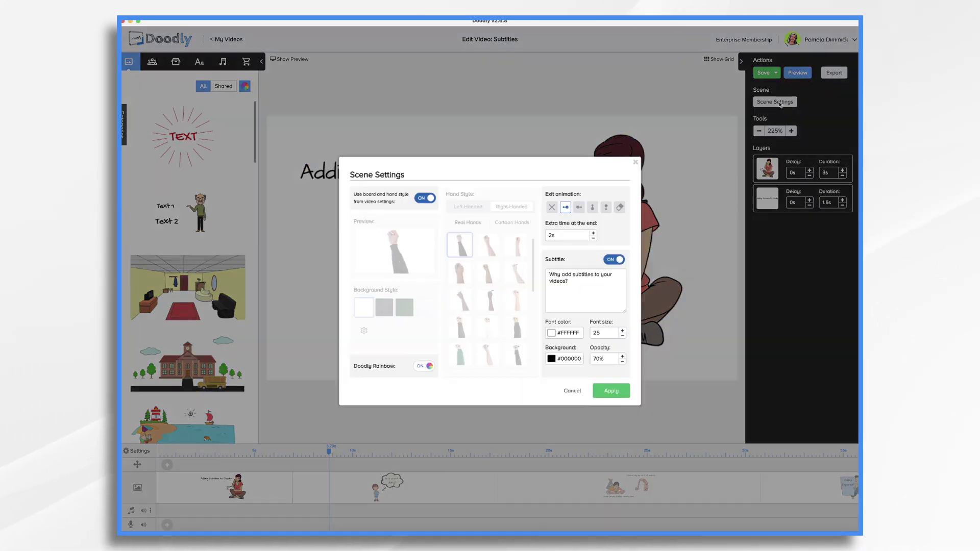
{"action": "left_click", "coordinate": [618, 259]}
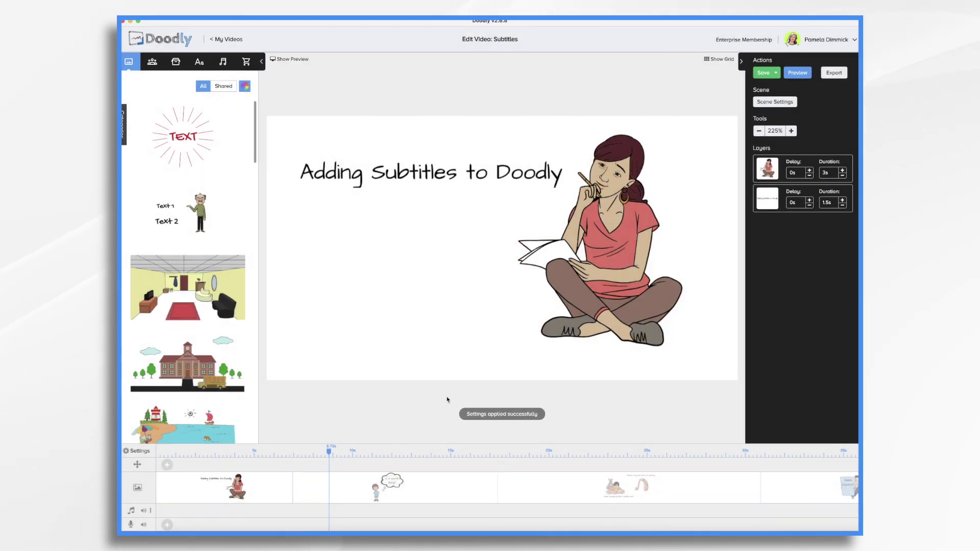
{"action": "left_click", "coordinate": [442, 501]}
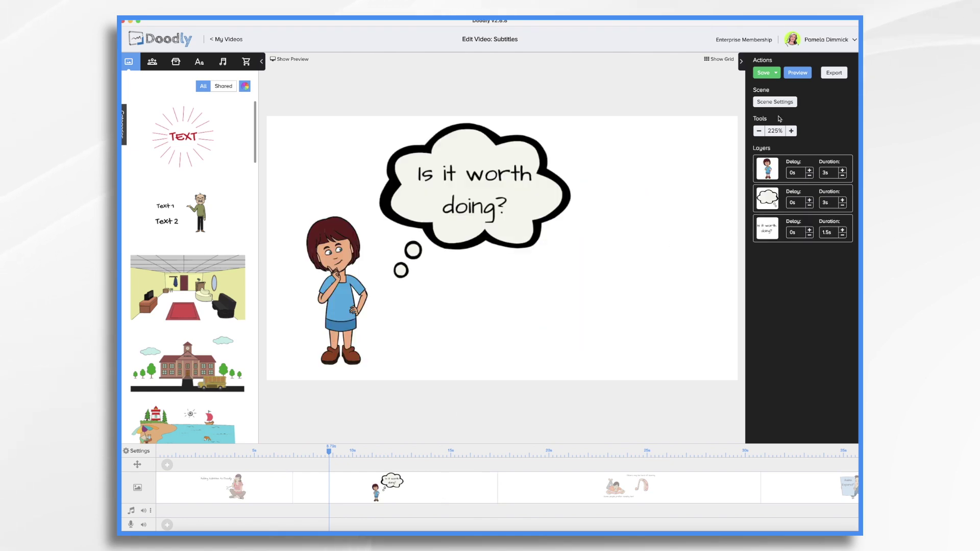
{"action": "left_click", "coordinate": [776, 103]}
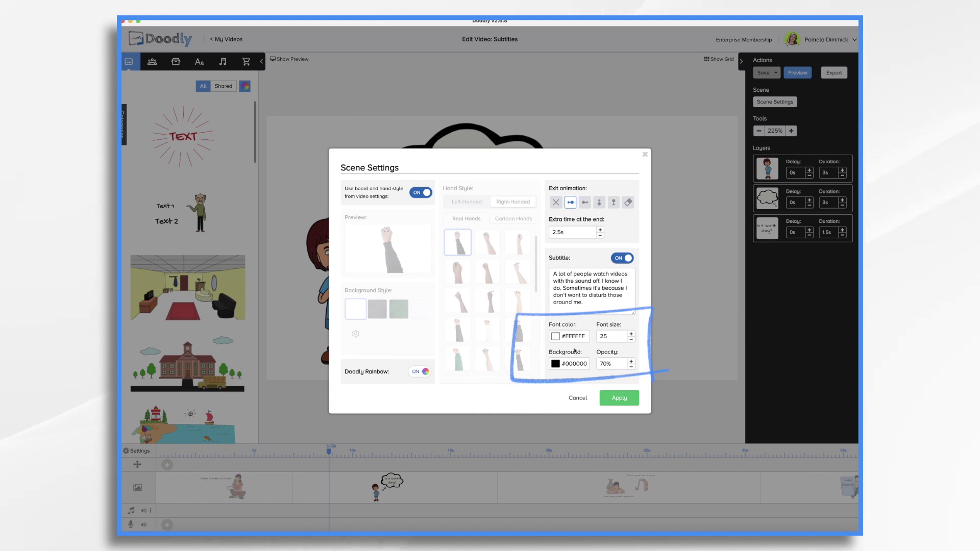
Step: Give the subtitle a red #F41515 background at 50% opacity and a larger font, then apply
{"action": "left_click", "coordinate": [555, 364]}
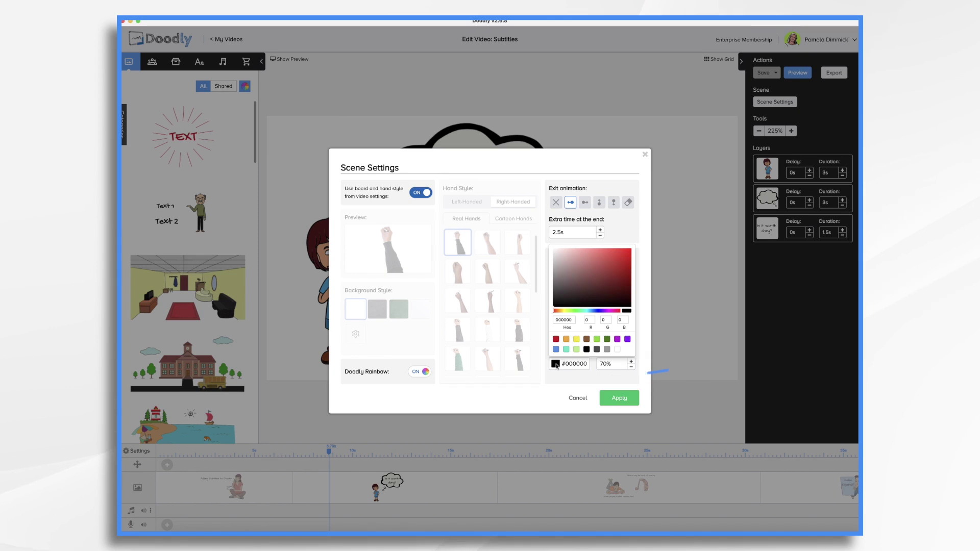
{"action": "left_click", "coordinate": [625, 250]}
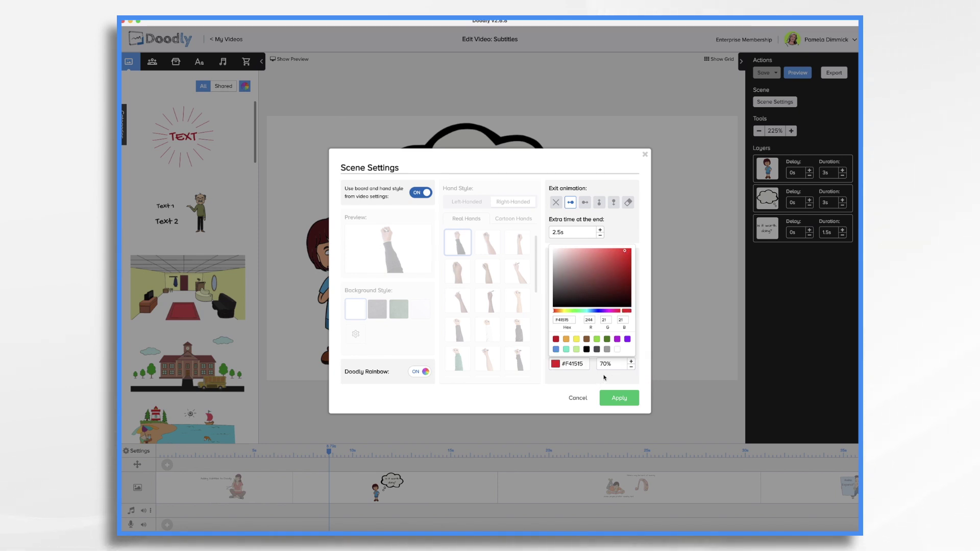
{"action": "left_click", "coordinate": [632, 368]}
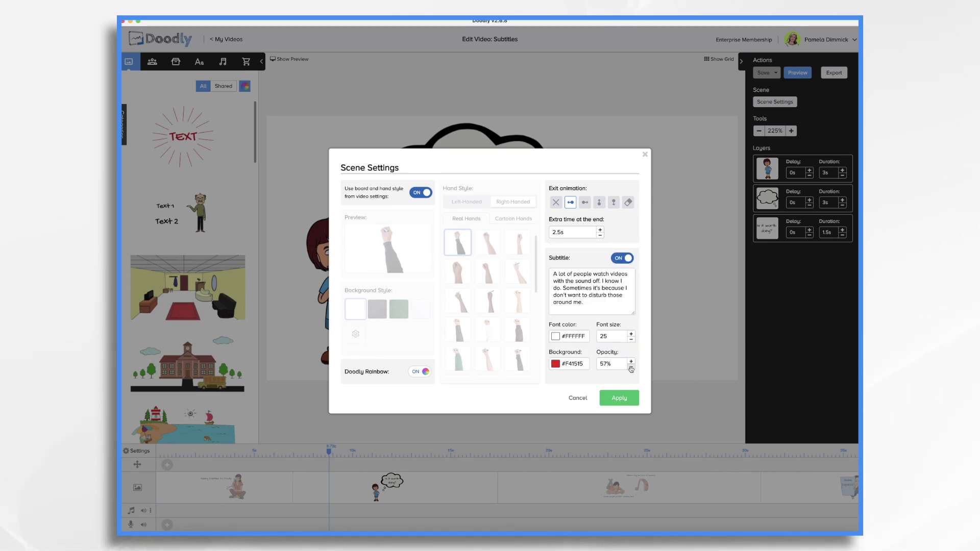
{"action": "left_click", "coordinate": [631, 367]}
{"action": "left_click", "coordinate": [631, 367]}
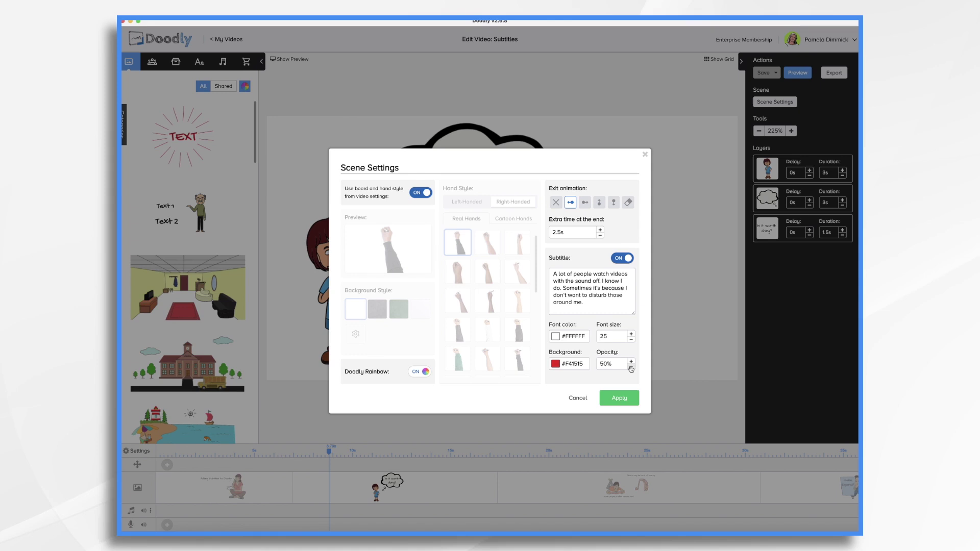
{"action": "left_click", "coordinate": [632, 367]}
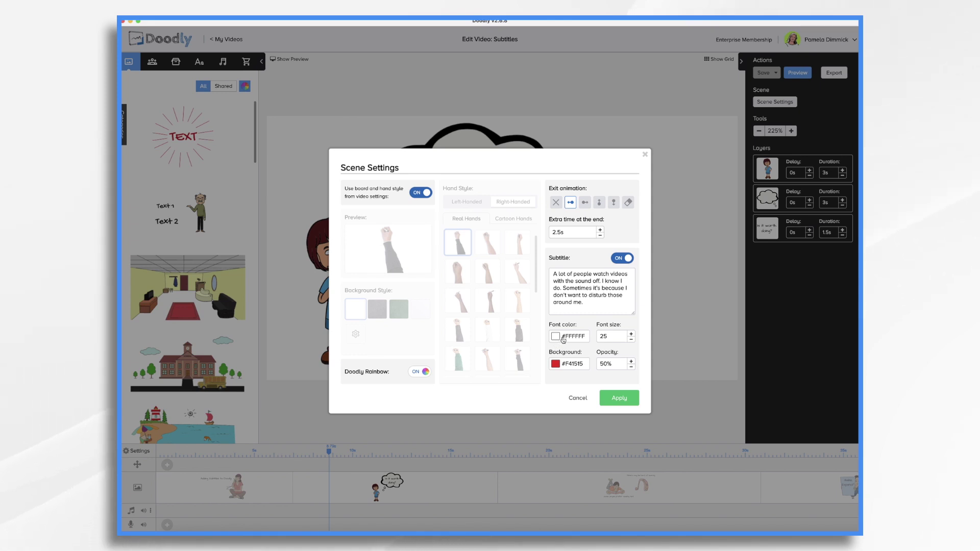
{"action": "left_click", "coordinate": [632, 334]}
{"action": "left_click", "coordinate": [631, 334]}
{"action": "left_click", "coordinate": [632, 334]}
{"action": "left_click", "coordinate": [632, 334]}
{"action": "left_click", "coordinate": [632, 334]}
{"action": "left_click", "coordinate": [632, 334]}
{"action": "left_click", "coordinate": [620, 402]}
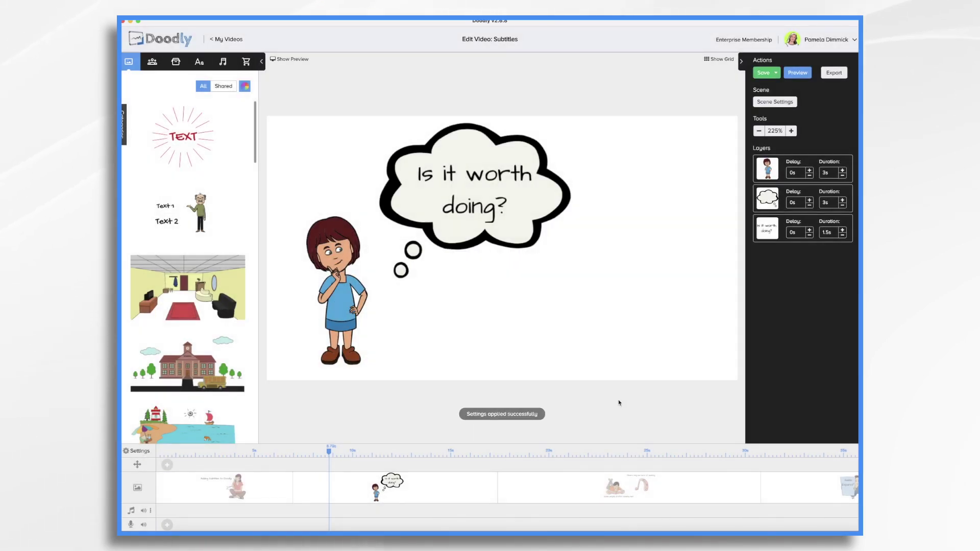
Step: Preview the 'Is it worth doing?' scene on its own, then close the preview
{"action": "right_click", "coordinate": [455, 488]}
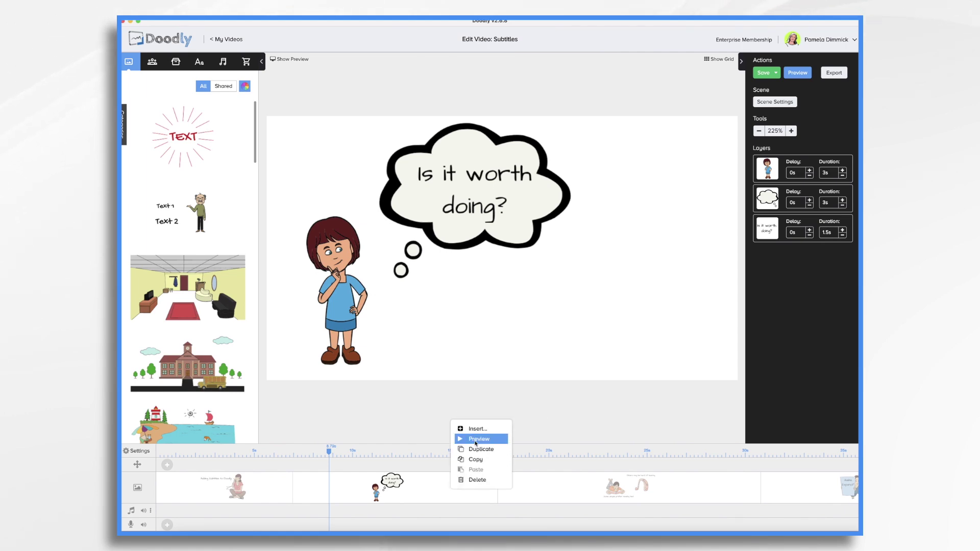
{"action": "left_click", "coordinate": [478, 440]}
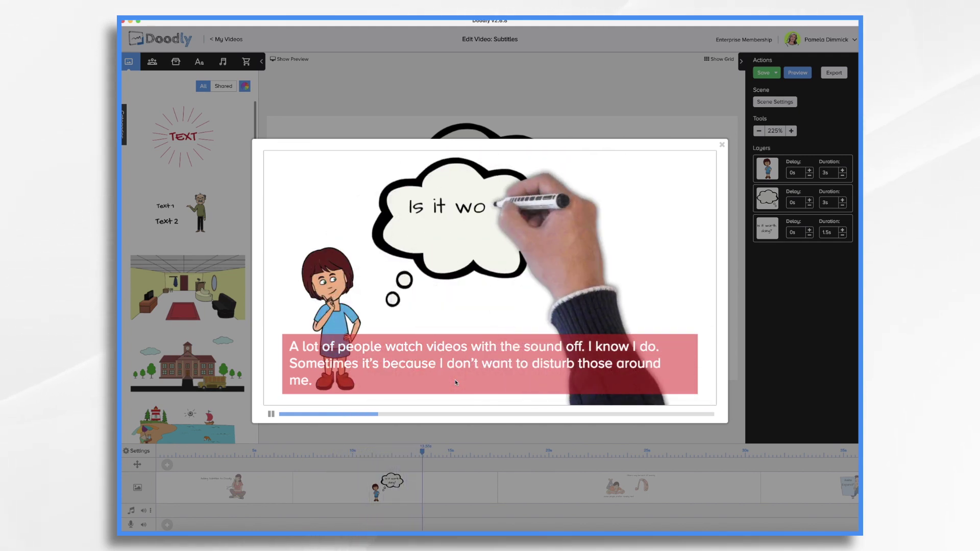
{"action": "left_click", "coordinate": [722, 145]}
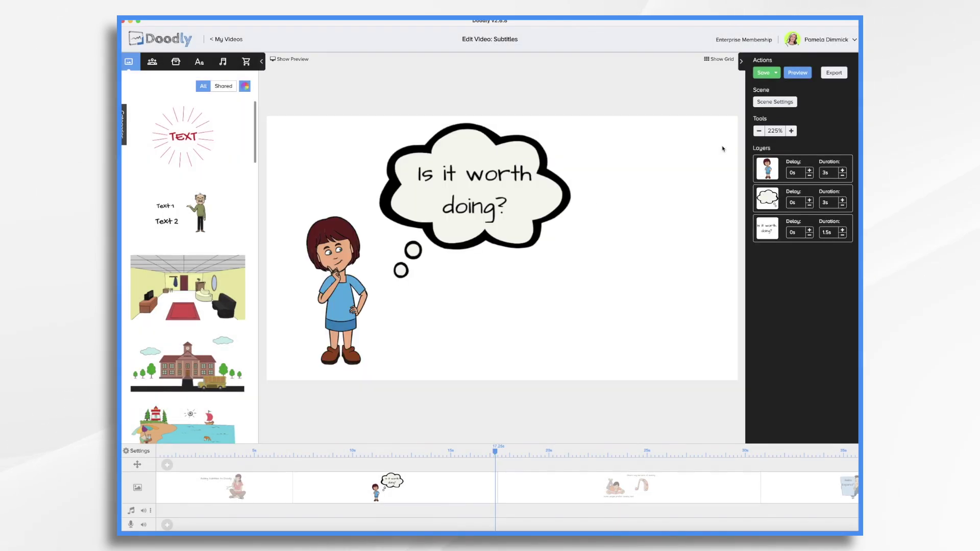
Step: Trim the scene's subtitle so it reads only 'New text.' and close Scene Settings
{"action": "left_click", "coordinate": [775, 102]}
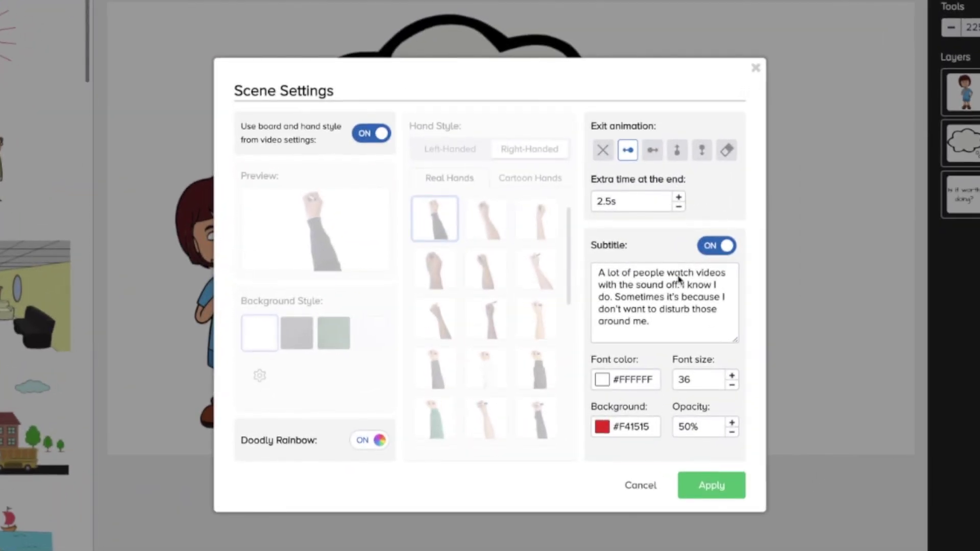
{"action": "type", "text": "New text"}
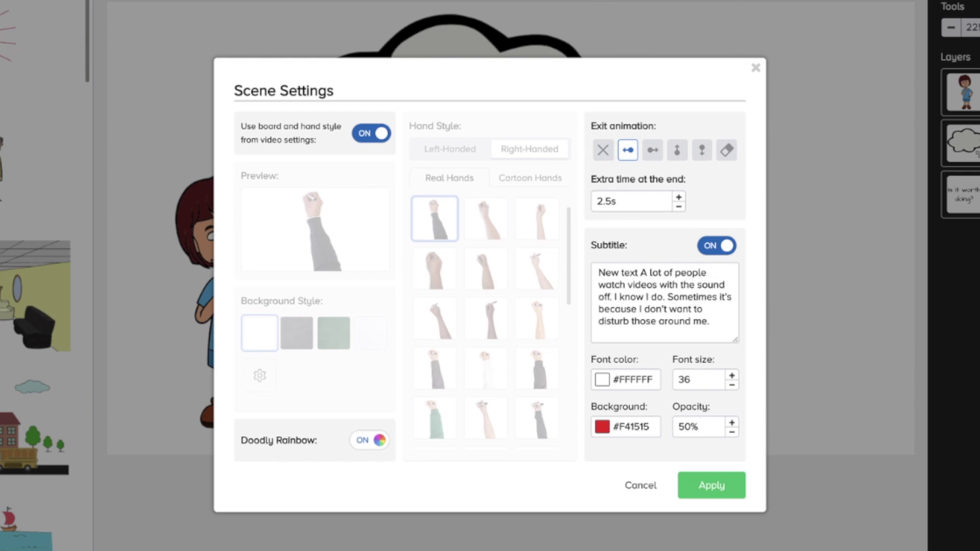
{"action": "key", "text": "shift+Down"}
{"action": "key", "text": "shift+Down"}
{"action": "key", "text": "shift+Down"}
{"action": "key", "text": "shift+Down"}
{"action": "key", "text": "shift+Down"}
{"action": "key", "text": "BackSpace"}
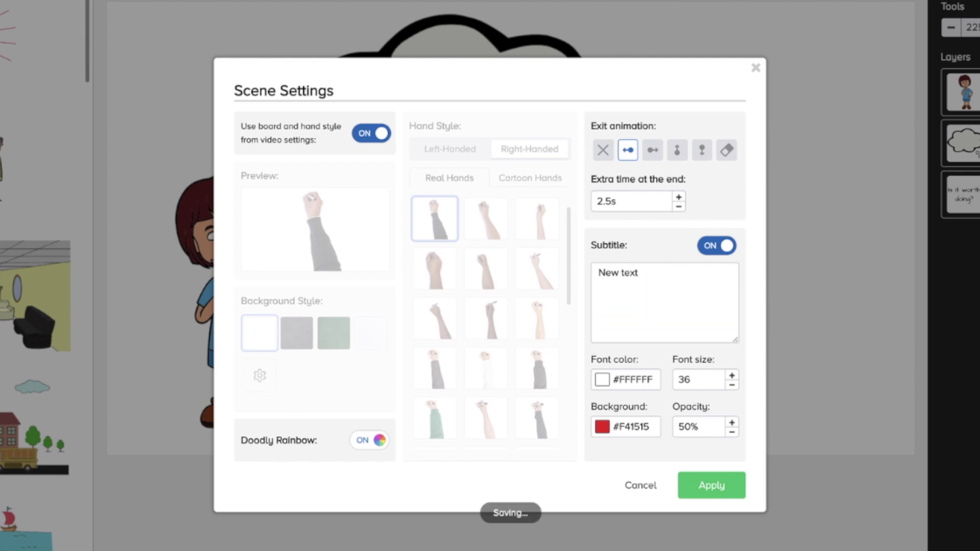
{"action": "type", "text": "."}
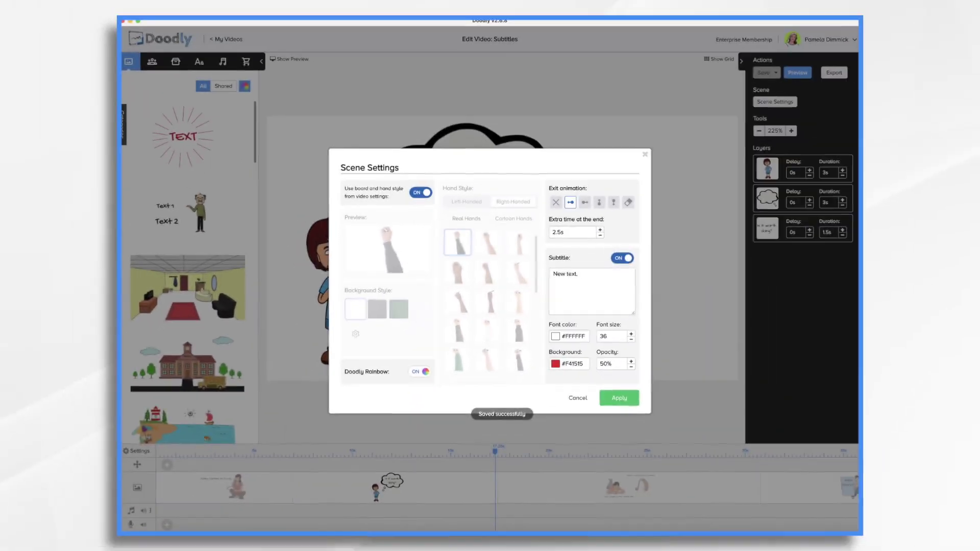
{"action": "key", "text": "Escape"}
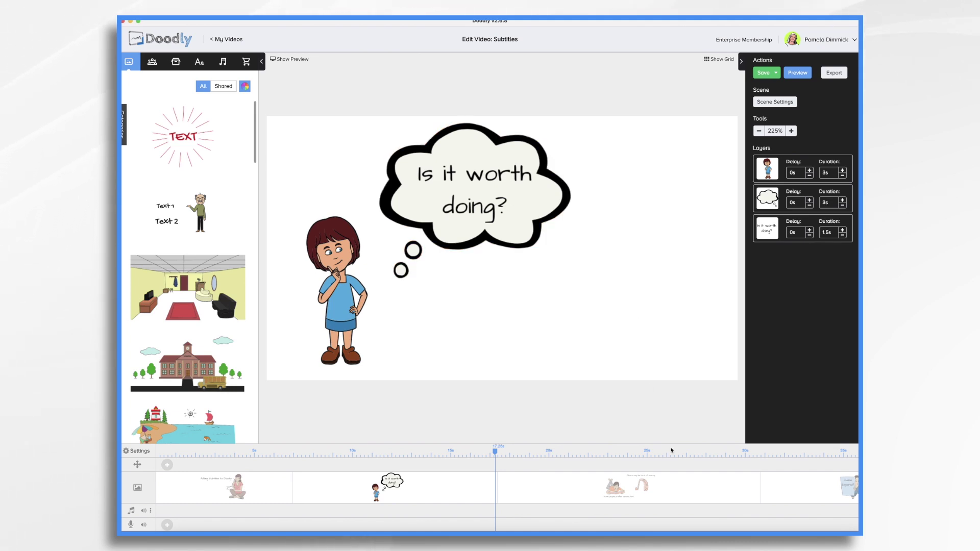
Step: Select the Doodly Notes! scene in the timeline and preview it on its own
{"action": "scroll", "coordinate": [696, 468], "scroll_direction": "right", "scroll_amount": 10}
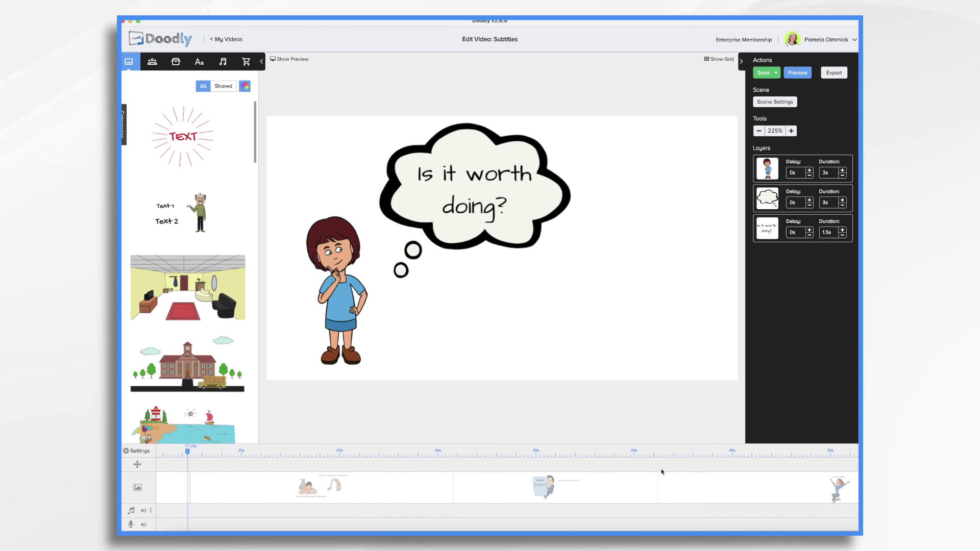
{"action": "scroll", "coordinate": [658, 471], "scroll_direction": "right", "scroll_amount": 3}
{"action": "left_click", "coordinate": [589, 495]}
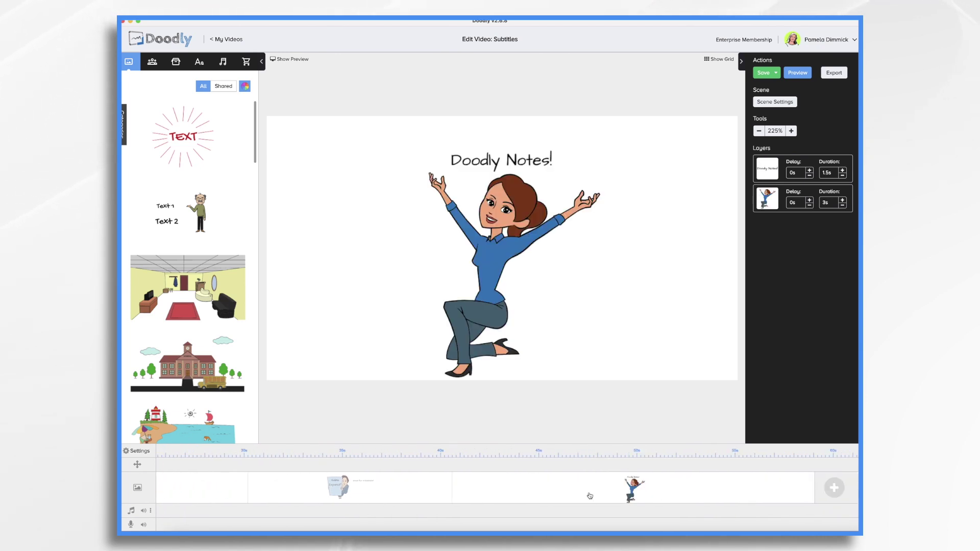
{"action": "scroll", "coordinate": [582, 491], "scroll_direction": "right", "scroll_amount": 2}
{"action": "right_click", "coordinate": [574, 488]}
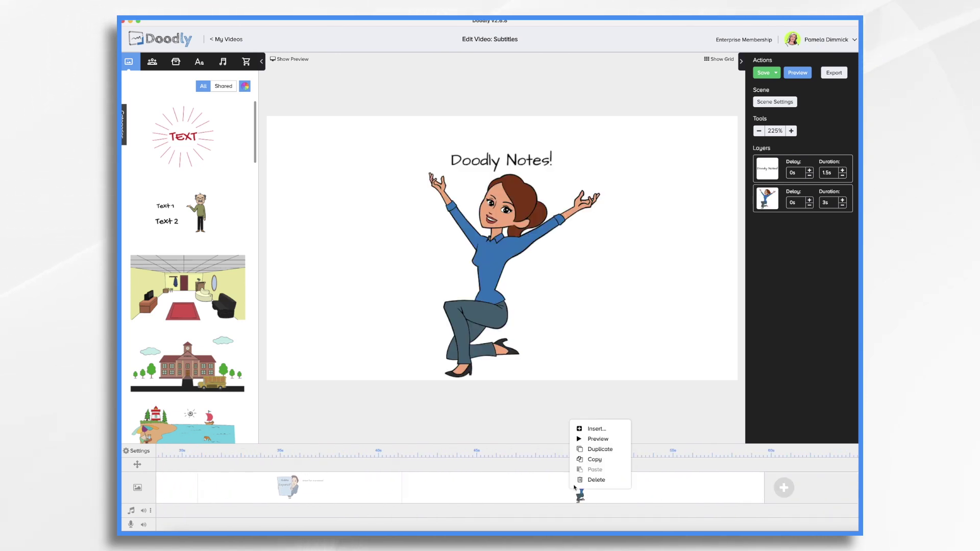
{"action": "left_click", "coordinate": [591, 442]}
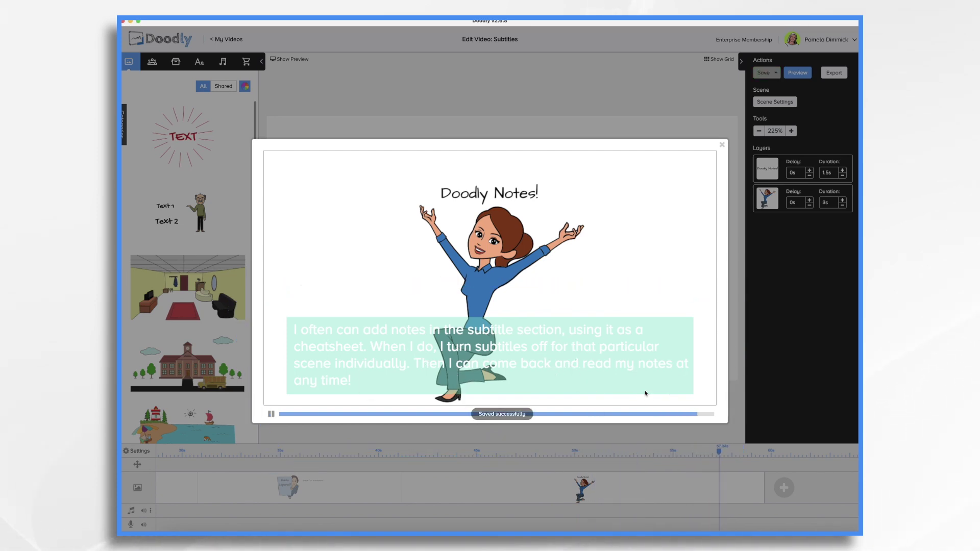
{"action": "left_click", "coordinate": [722, 146]}
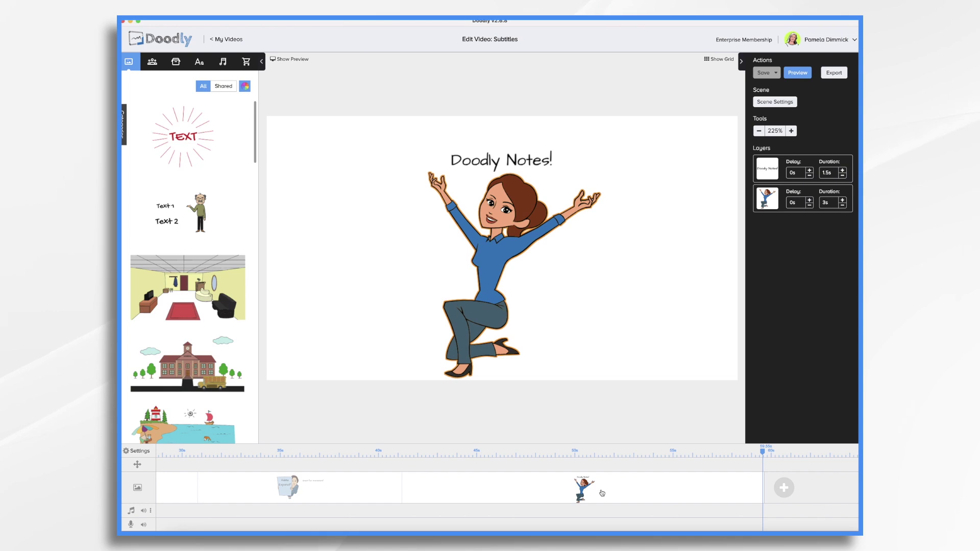
Step: Duplicate the Doodly Notes! scene twice in the timeline
{"action": "right_click", "coordinate": [602, 493]}
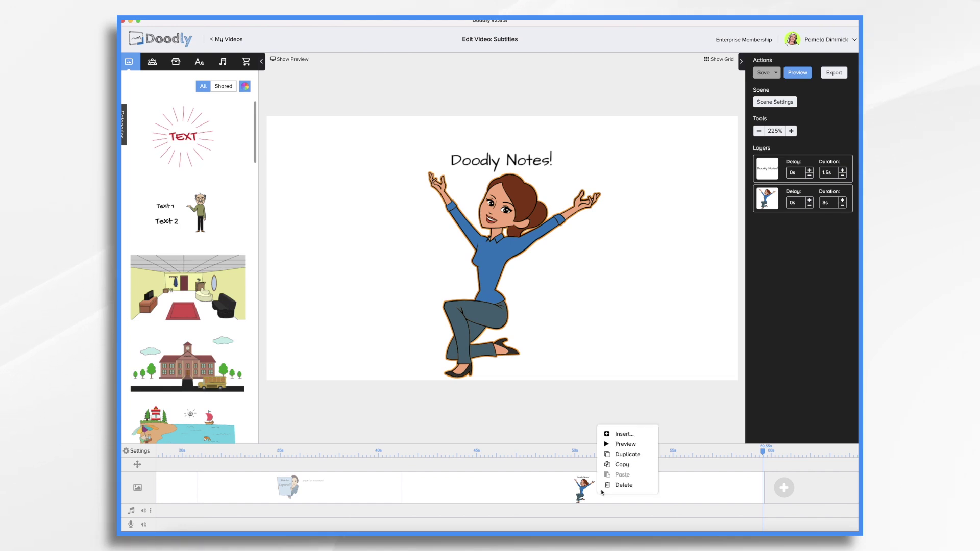
{"action": "left_click", "coordinate": [616, 456]}
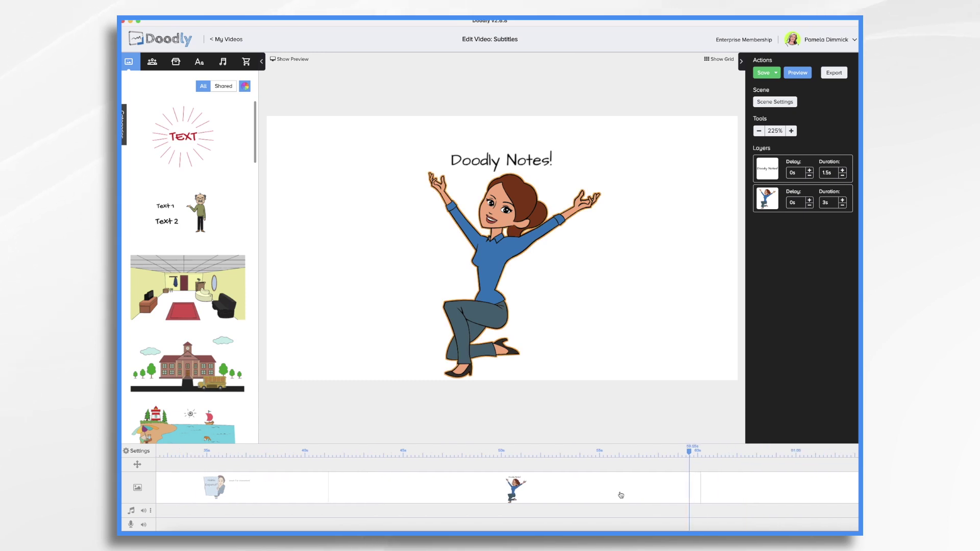
{"action": "right_click", "coordinate": [621, 495]}
{"action": "left_click", "coordinate": [633, 456]}
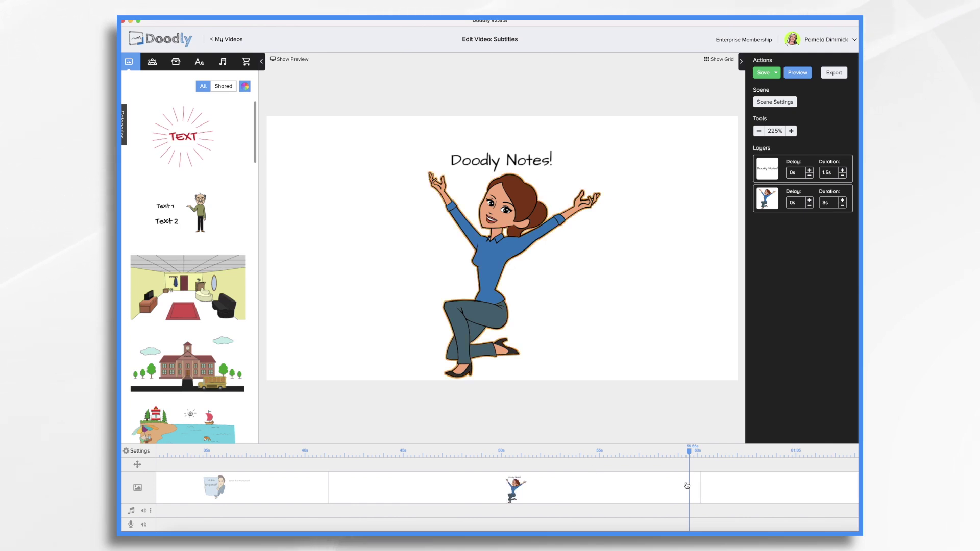
{"action": "scroll", "coordinate": [776, 495], "scroll_direction": "right", "scroll_amount": 10}
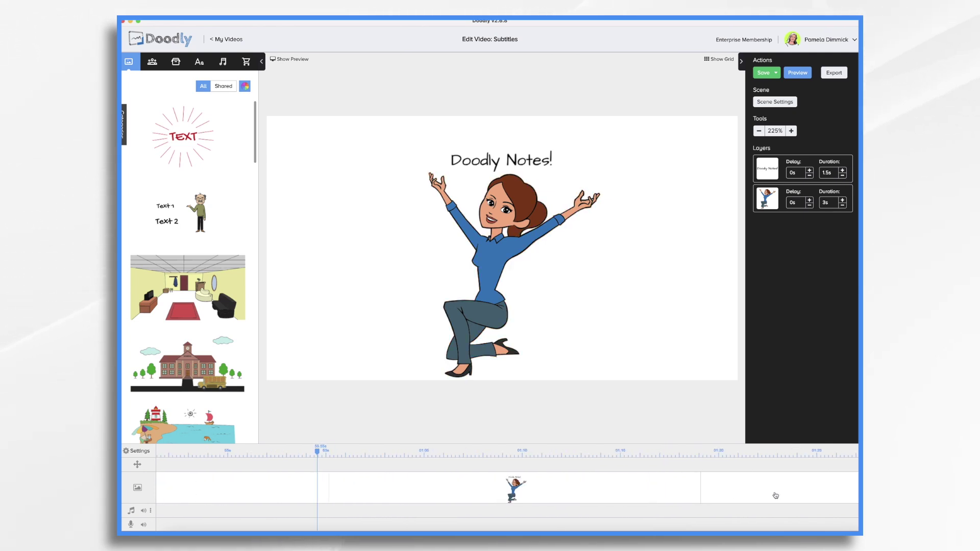
{"action": "scroll", "coordinate": [361, 490], "scroll_direction": "left", "scroll_amount": 5}
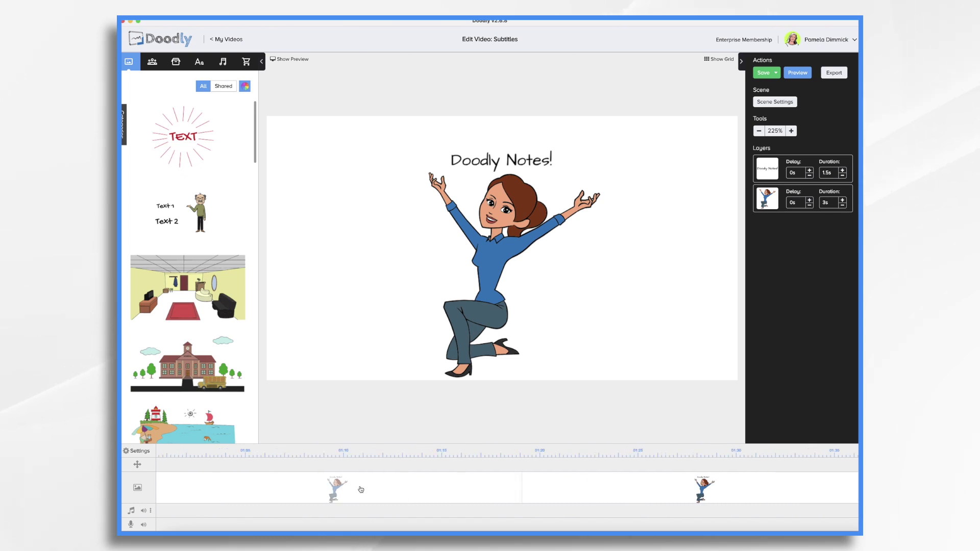
{"action": "scroll", "coordinate": [361, 489], "scroll_direction": "left", "scroll_amount": 5}
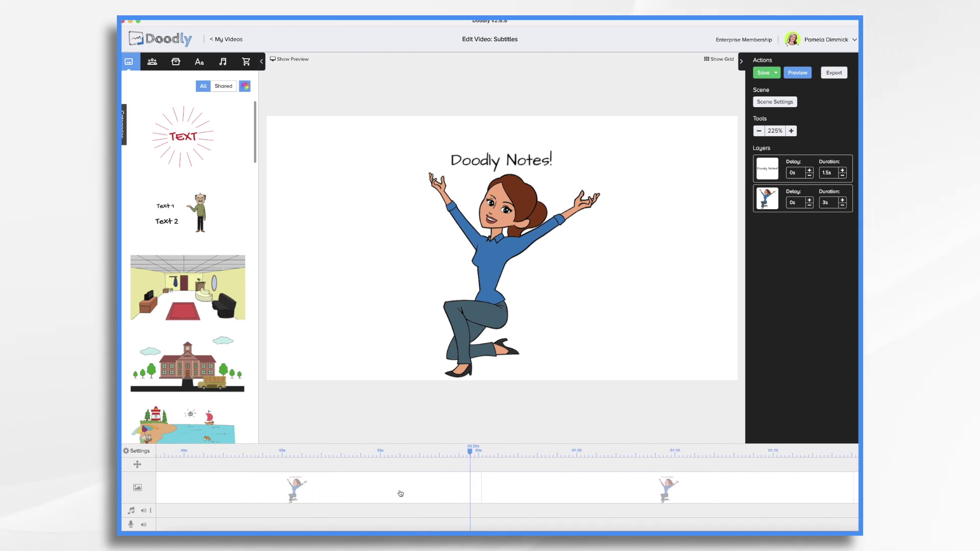
{"action": "scroll", "coordinate": [401, 493], "scroll_direction": "left", "scroll_amount": 5}
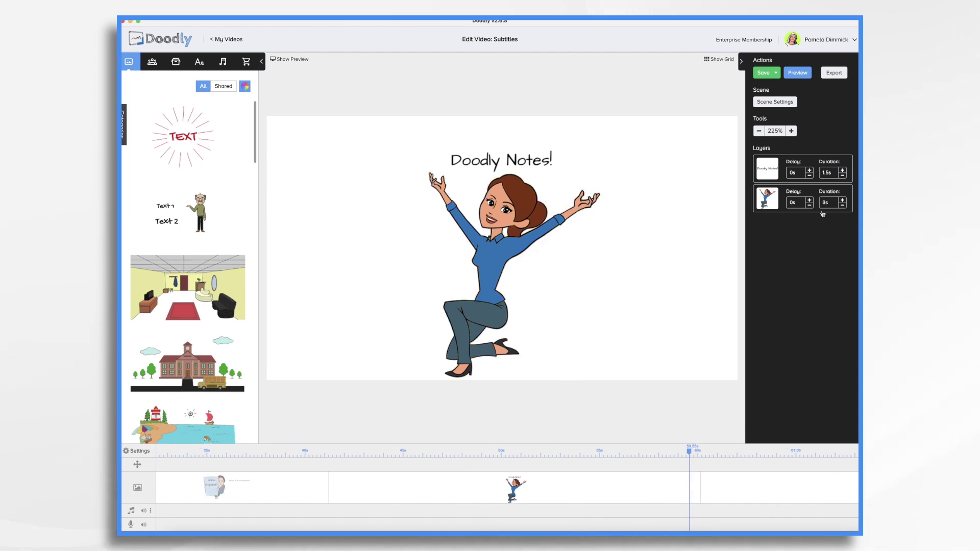
Step: Change the scene's extra time at the end from 14s to 0.5s
{"action": "left_click", "coordinate": [774, 102]}
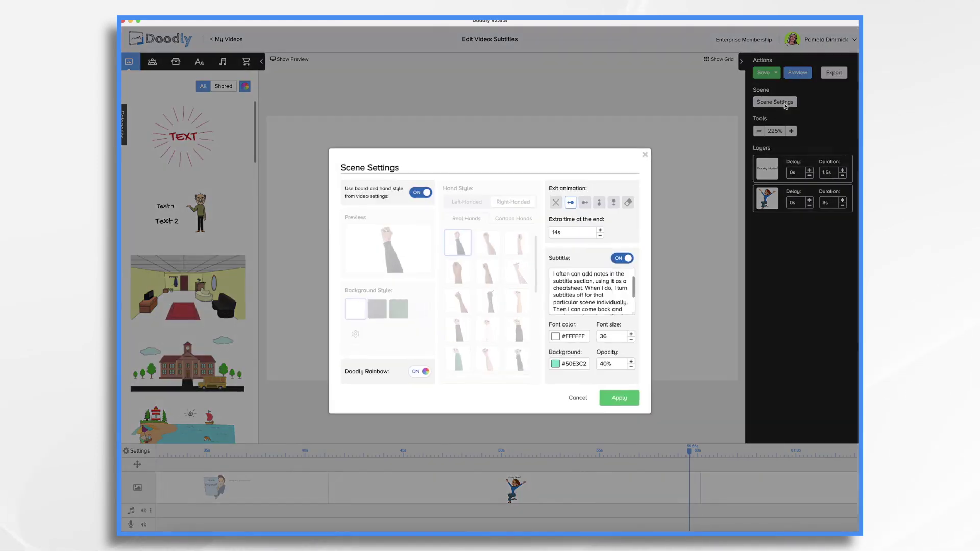
{"action": "double_click", "coordinate": [572, 234]}
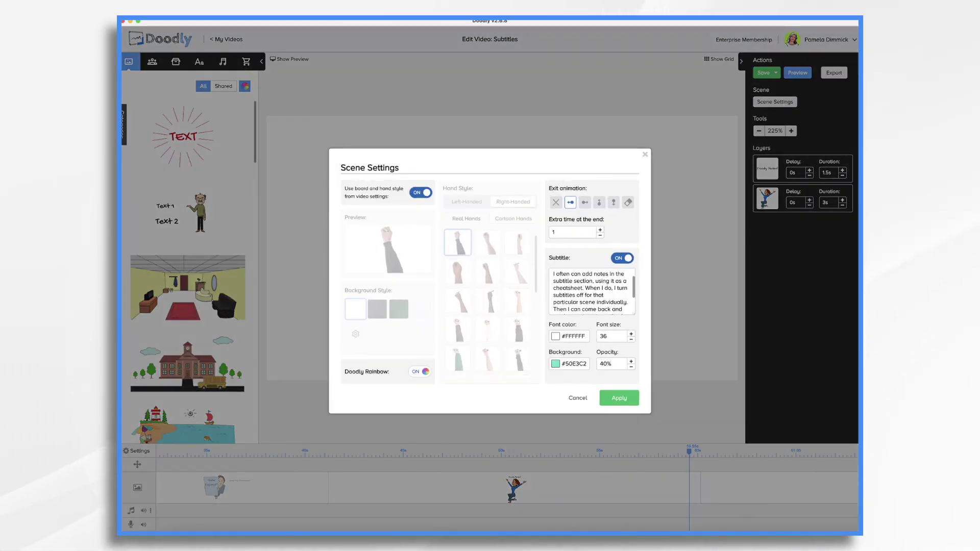
{"action": "key", "text": "BackSpace"}
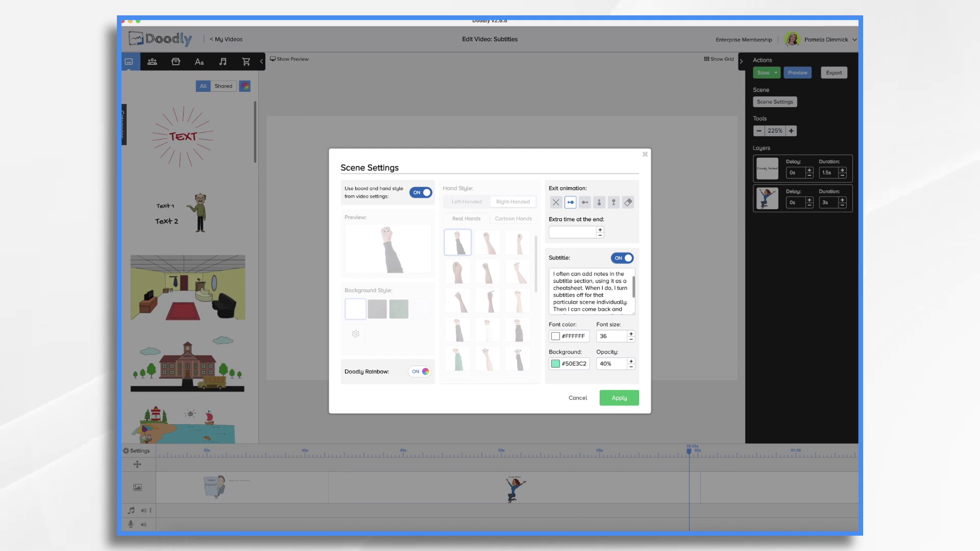
{"action": "type", "text": "1"}
{"action": "key", "text": "Return"}
Step: Delete the subtitle text after 'cheatsheet.' and apply the scene settings
{"action": "left_click_drag", "start_coordinate": [586, 288], "coordinate": [626, 317]}
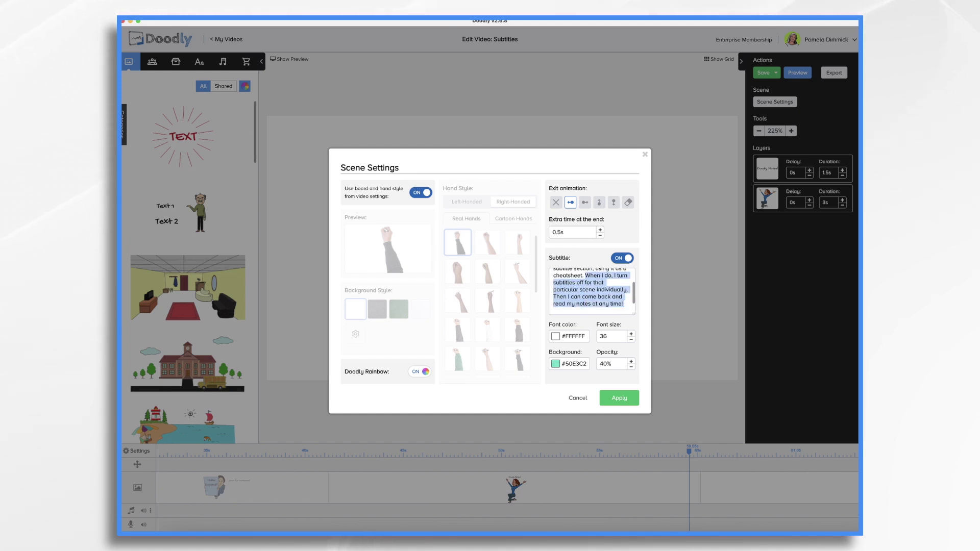
{"action": "key", "text": "BackSpace"}
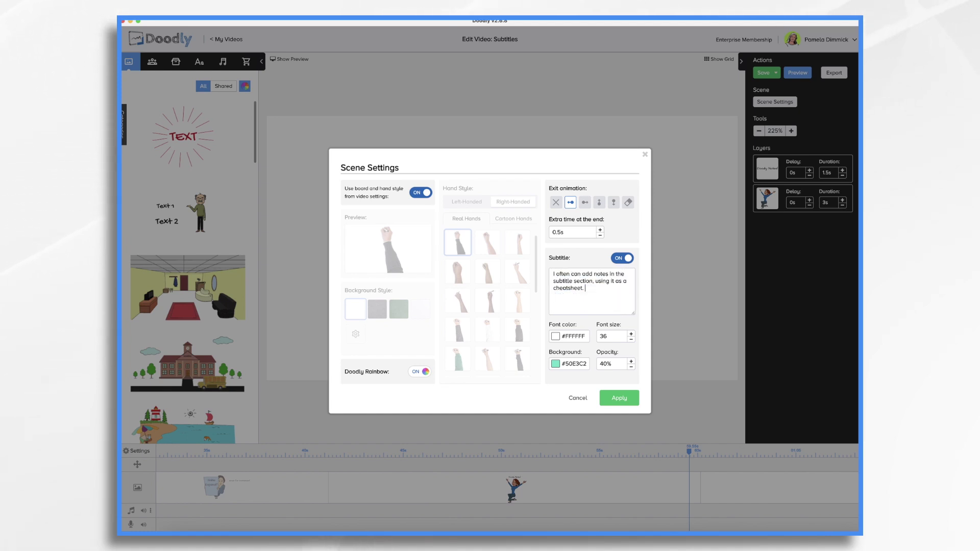
{"action": "left_click", "coordinate": [623, 399]}
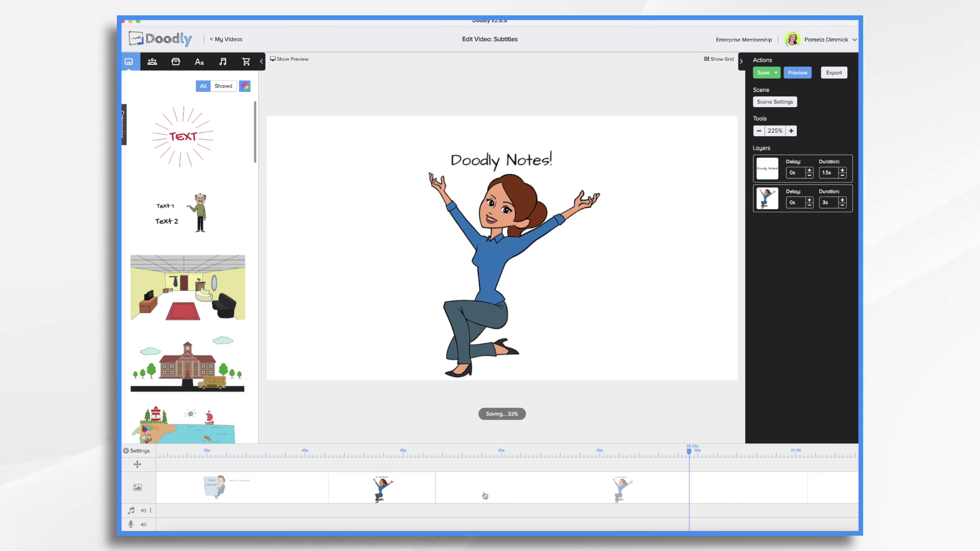
Step: Set the Doodly Notes! text layer and the character layer durations to 0s
{"action": "scroll", "coordinate": [480, 497], "scroll_direction": "right", "scroll_amount": 3}
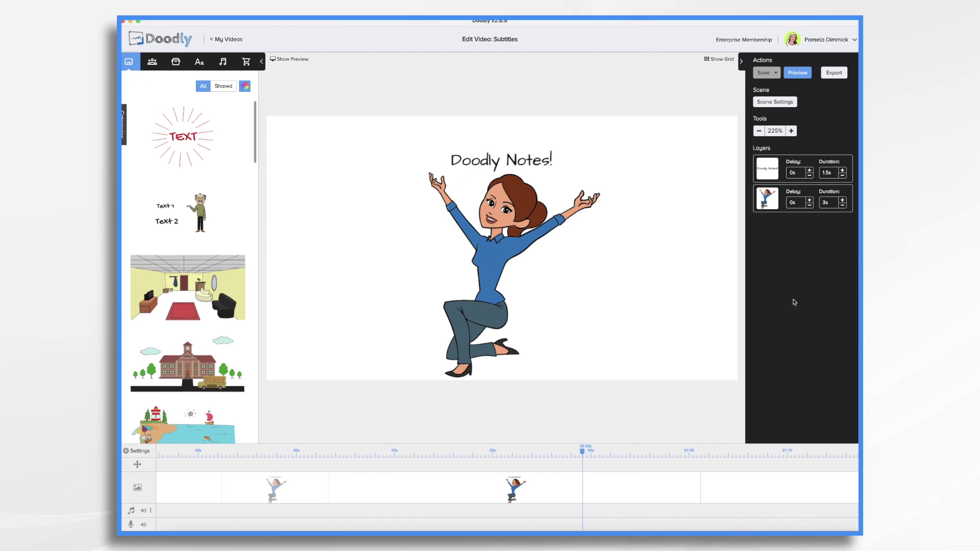
{"action": "left_click", "coordinate": [831, 173]}
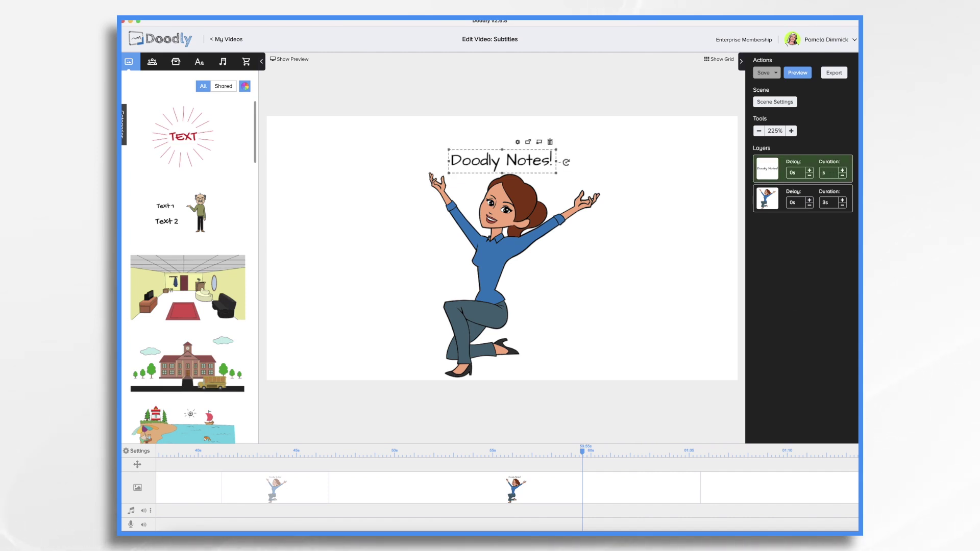
{"action": "left_click", "coordinate": [830, 203]}
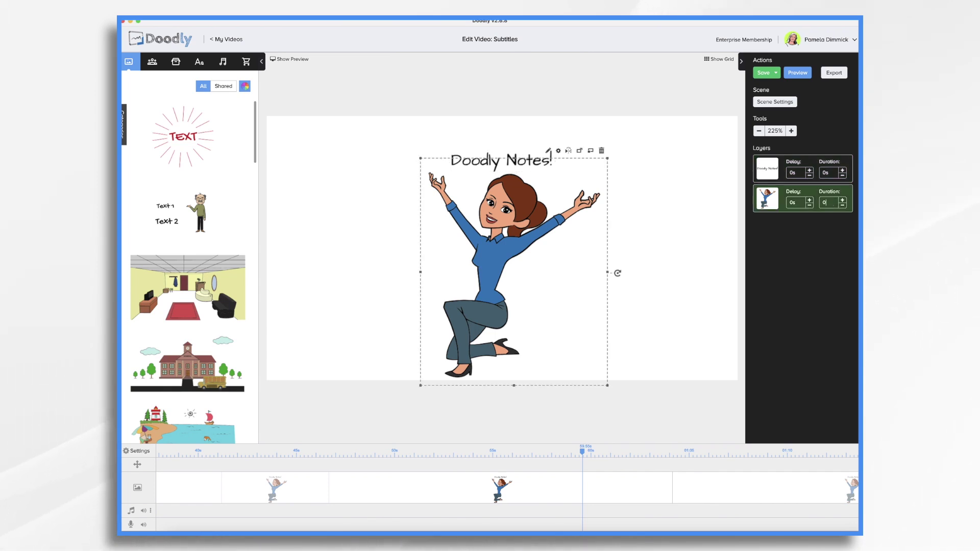
{"action": "left_click", "coordinate": [849, 194]}
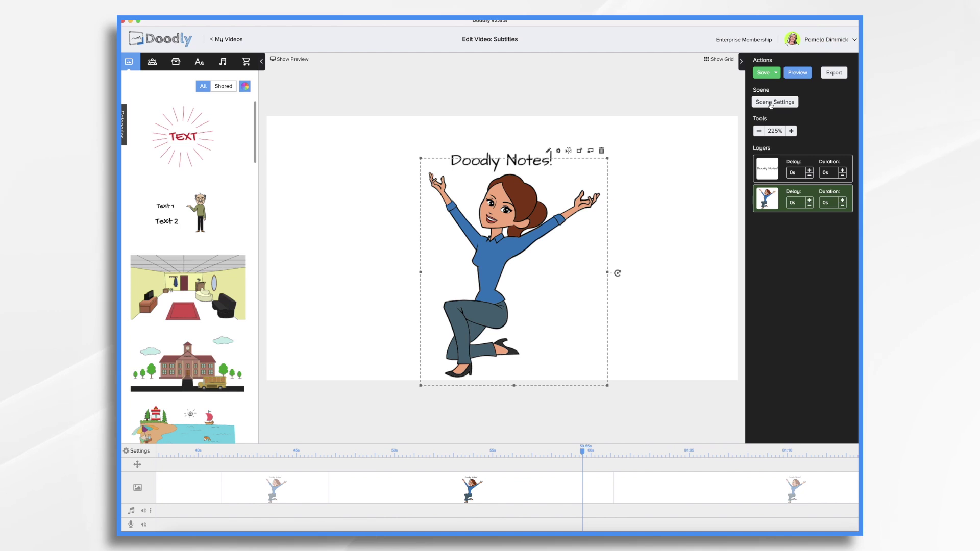
Step: Delete the subtitle's first and last sentences, leaving the one ending 'that particular scene individually.'
{"action": "left_click", "coordinate": [771, 104]}
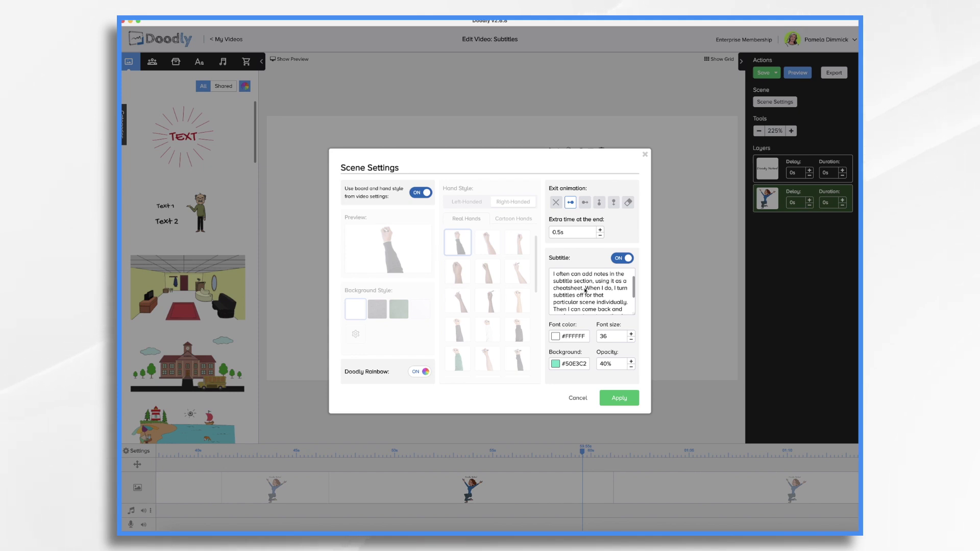
{"action": "left_click_drag", "start_coordinate": [583, 288], "coordinate": [554, 275]}
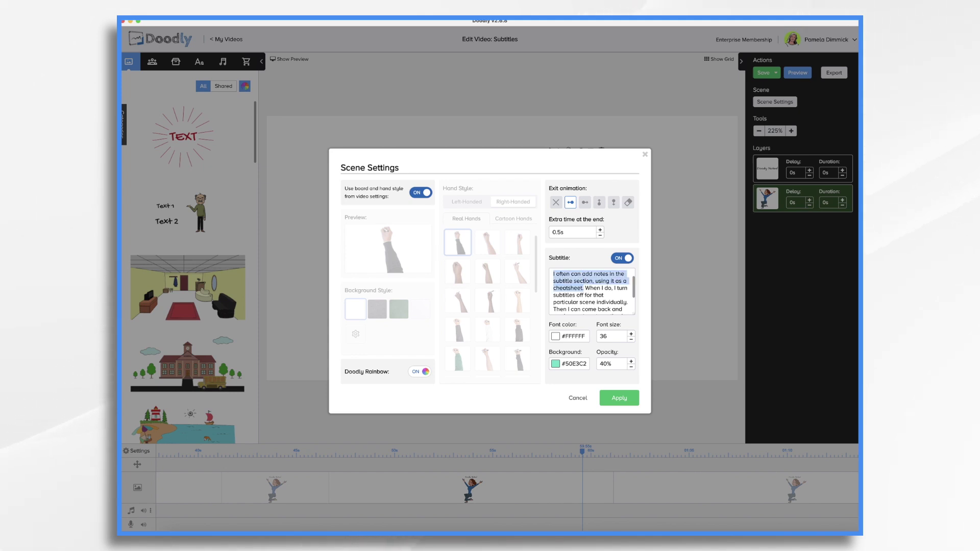
{"action": "key", "text": "BackSpace"}
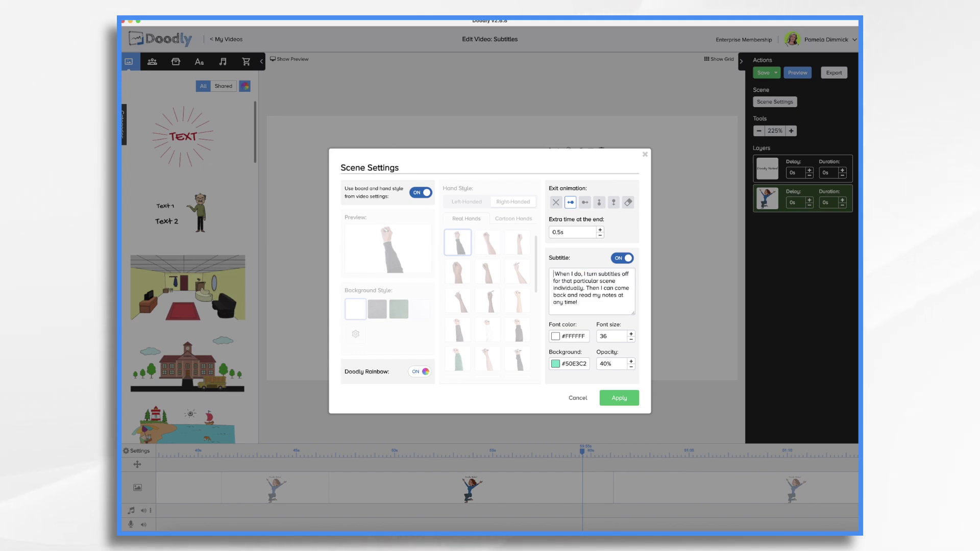
{"action": "key", "text": "BackSpace"}
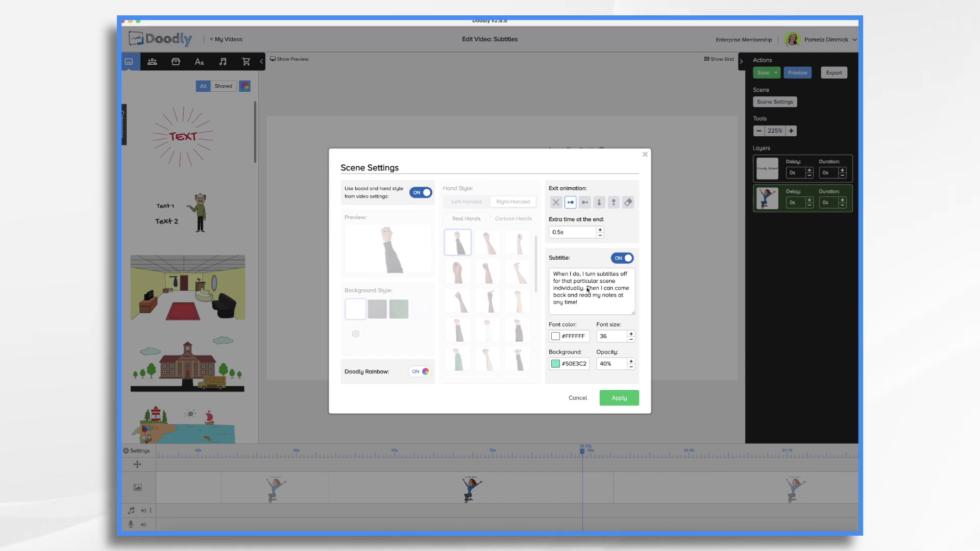
{"action": "mouse_move", "coordinate": [587, 288]}
{"action": "left_mouse_down"}
{"action": "mouse_move", "coordinate": [626, 296]}
{"action": "mouse_move", "coordinate": [578, 303]}
{"action": "left_mouse_up"}
{"action": "key", "text": "BackSpace"}
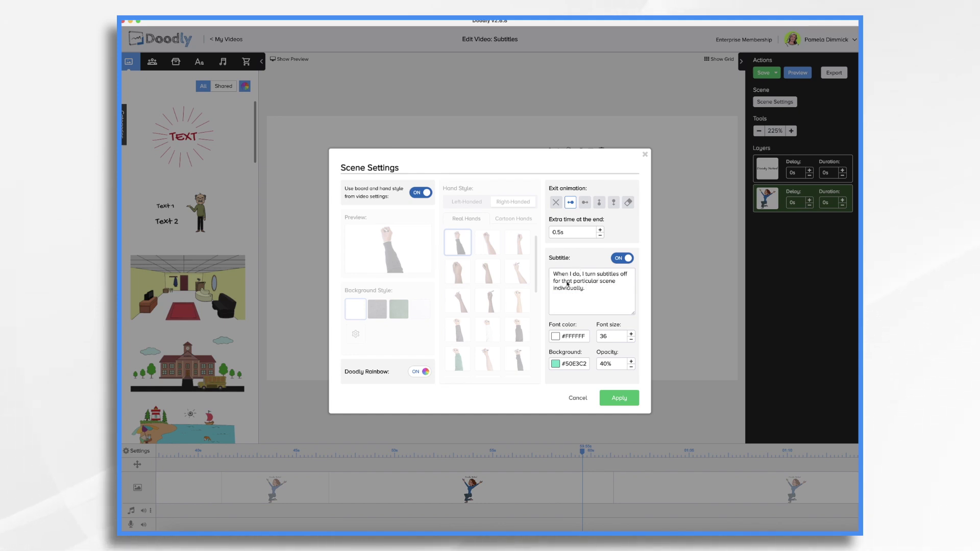
Step: Set the scene's extra time at the end to 3s and apply
{"action": "left_click", "coordinate": [595, 232]}
{"action": "key", "text": "BackSpace"}
{"action": "key", "text": "BackSpace"}
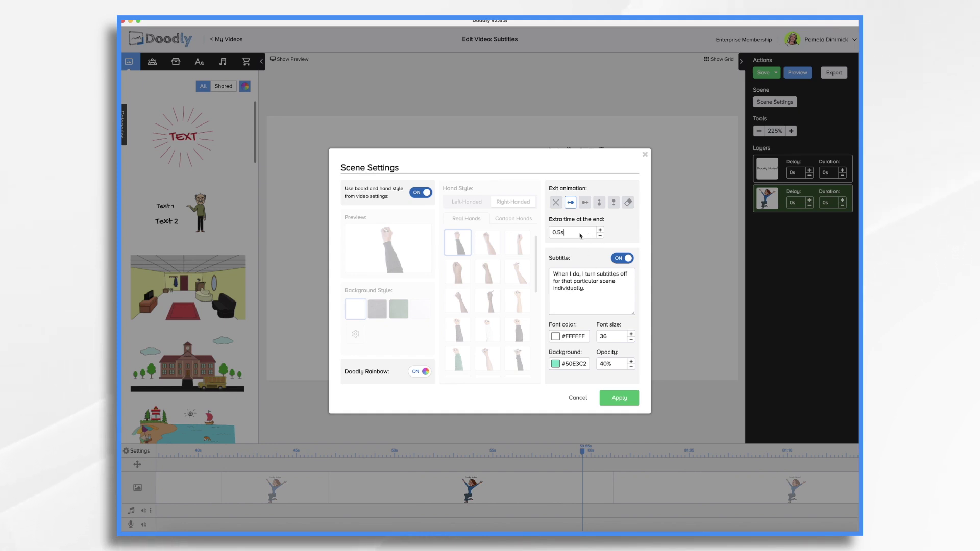
{"action": "key", "text": "BackSpace"}
{"action": "key", "text": "BackSpace"}
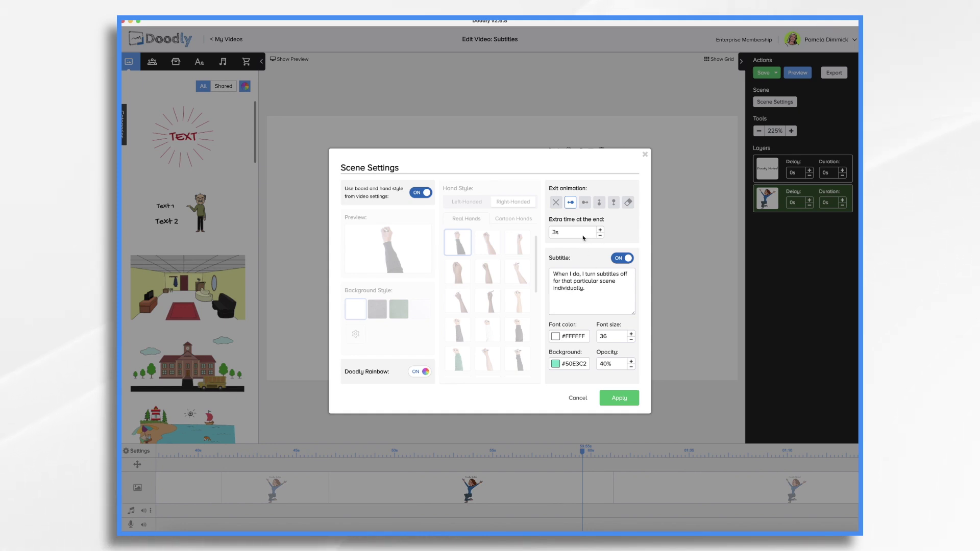
{"action": "left_click", "coordinate": [626, 398]}
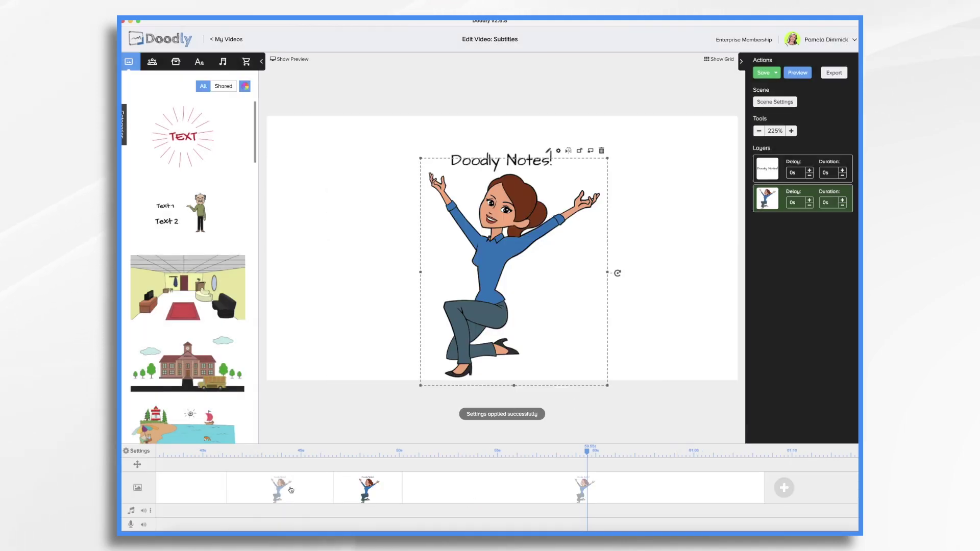
Step: On the next 'Doodly Notes!' scene copy, set the text and character layer durations to 0s
{"action": "left_click", "coordinate": [512, 493]}
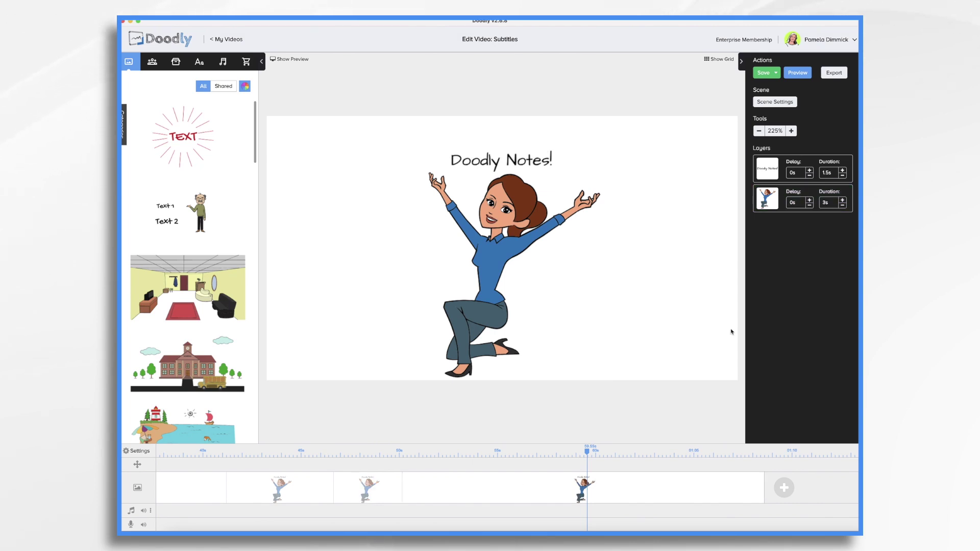
{"action": "left_click", "coordinate": [834, 174]}
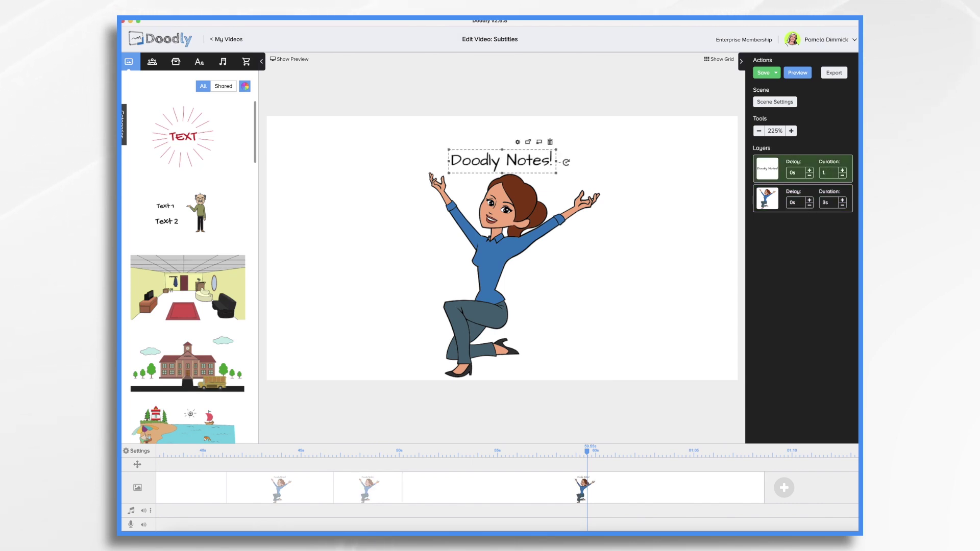
{"action": "type", "text": "1.5"}
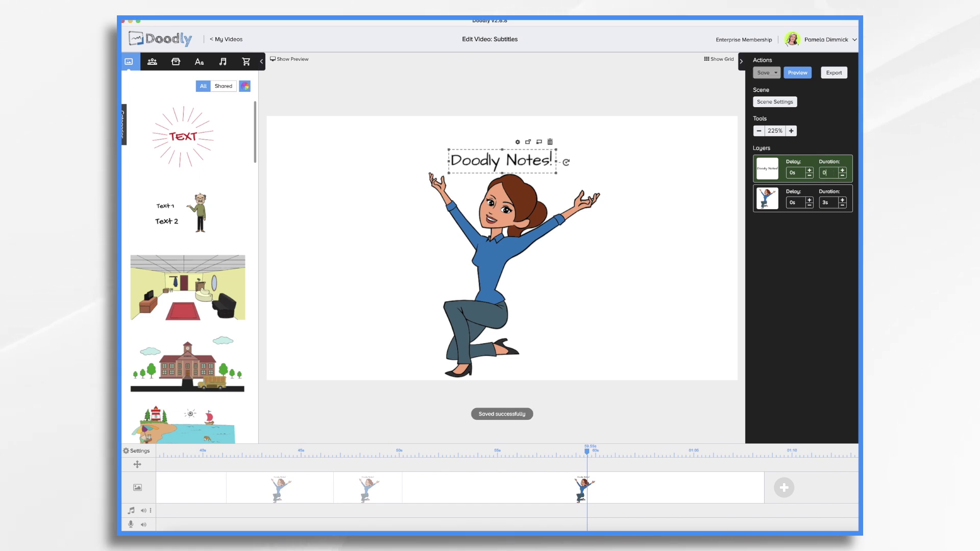
{"action": "left_click", "coordinate": [847, 193]}
{"action": "left_click", "coordinate": [830, 202]}
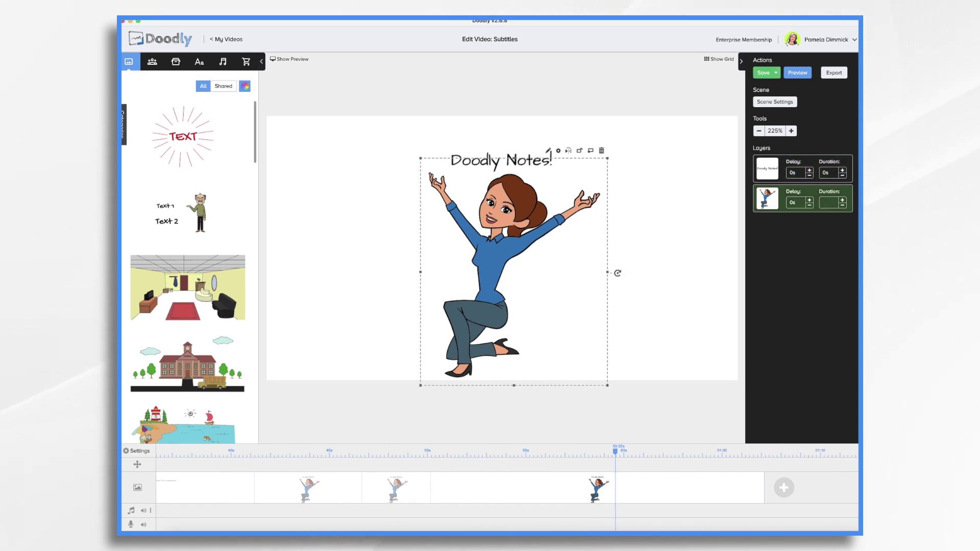
{"action": "type", "text": "0"}
{"action": "key", "text": "Return"}
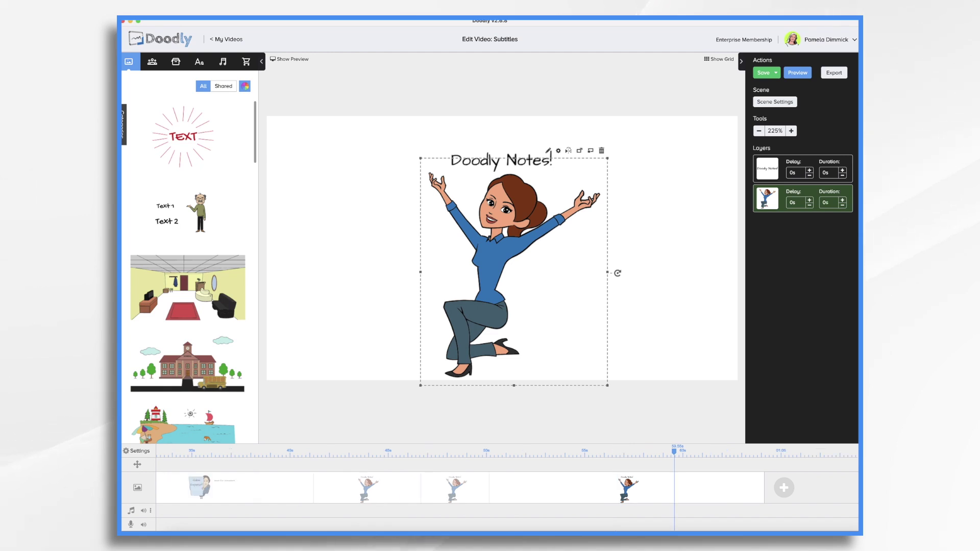
Step: Cut the subtitle to 'Then I can come back and read my notes at any time!' and change extra end time from 14s to 10s
{"action": "left_click", "coordinate": [771, 101]}
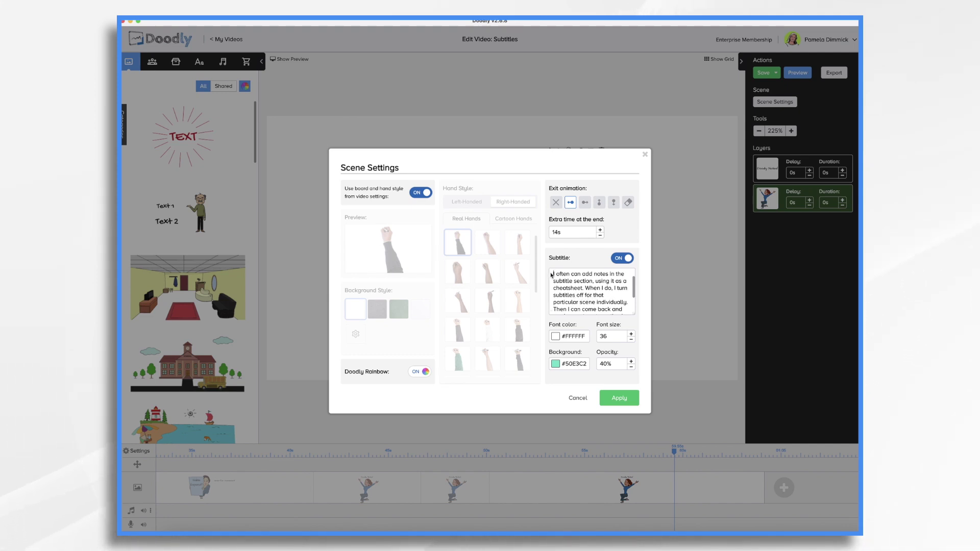
{"action": "left_click_drag", "start_coordinate": [552, 275], "coordinate": [629, 304]}
{"action": "key", "text": "BackSpace"}
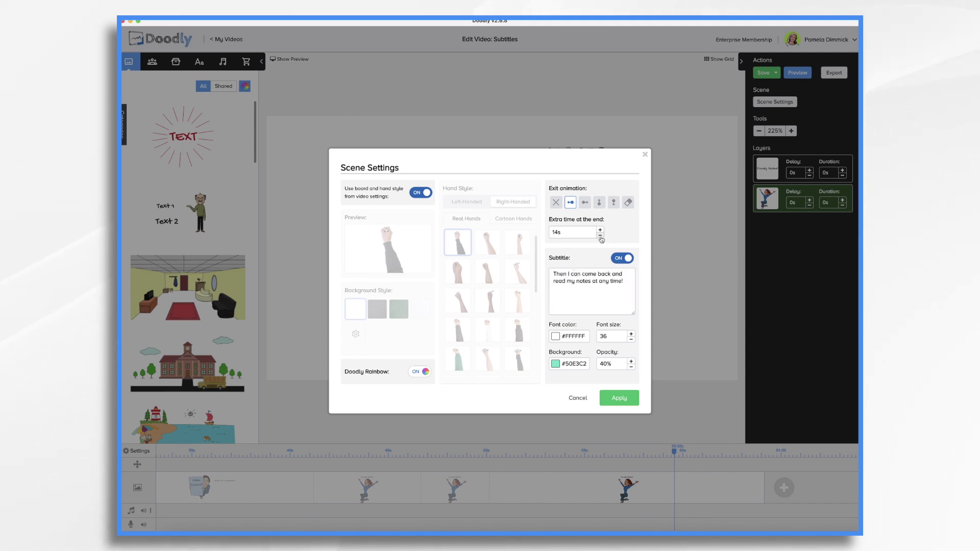
{"action": "left_click", "coordinate": [570, 237]}
{"action": "key", "text": "BackSpace"}
{"action": "key", "text": "BackSpace"}
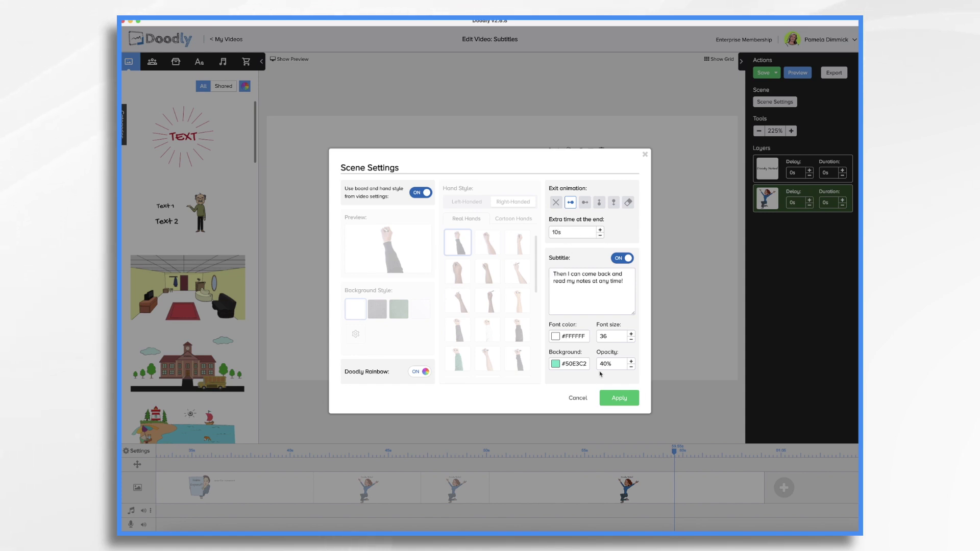
{"action": "left_click", "coordinate": [619, 398]}
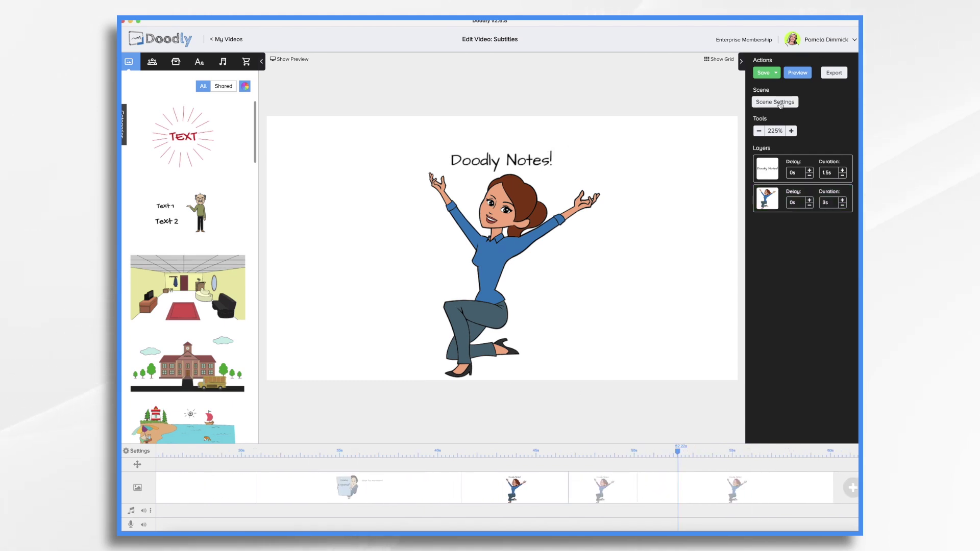
Step: Set the exit animation to None for the cheatsheet scene, then for the turn-subtitles-off scene
{"action": "left_click", "coordinate": [780, 105]}
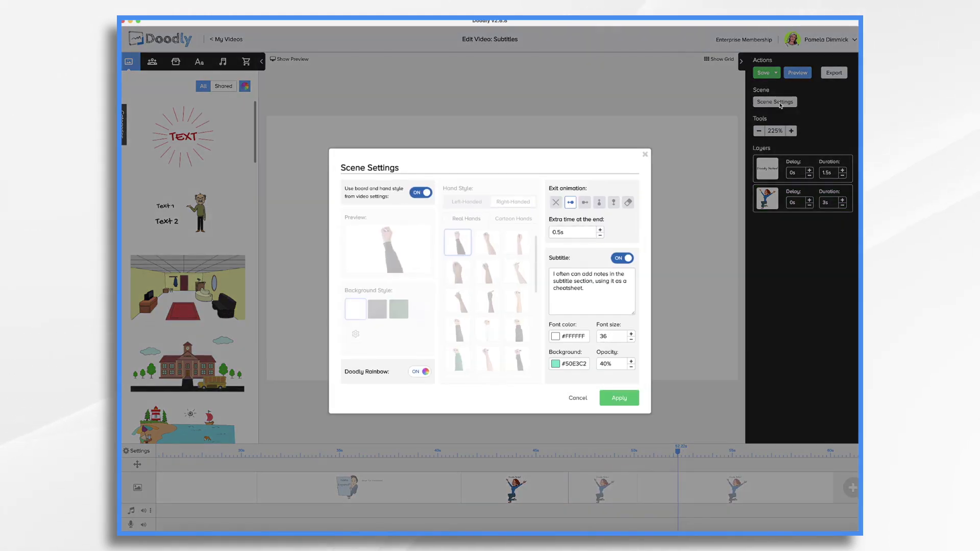
{"action": "left_click", "coordinate": [558, 204]}
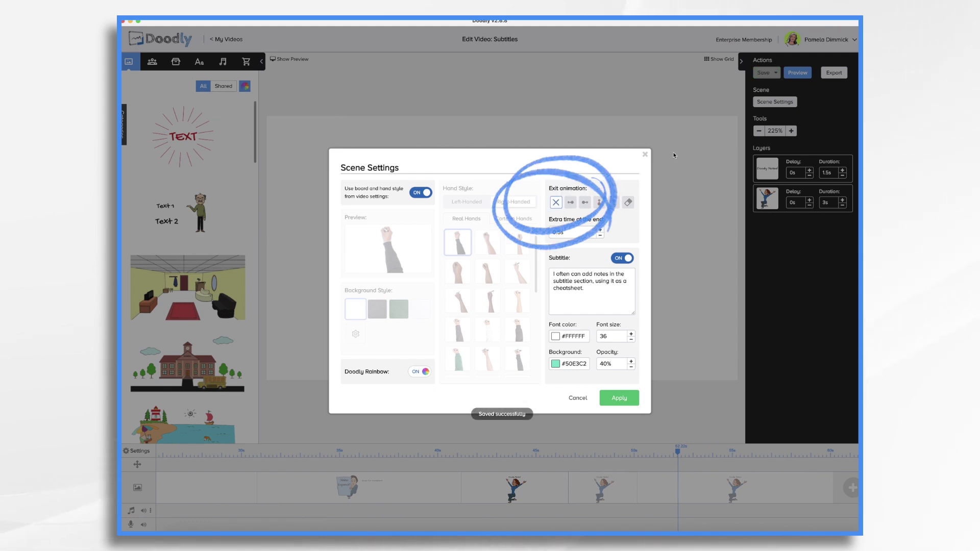
{"action": "left_click", "coordinate": [620, 399]}
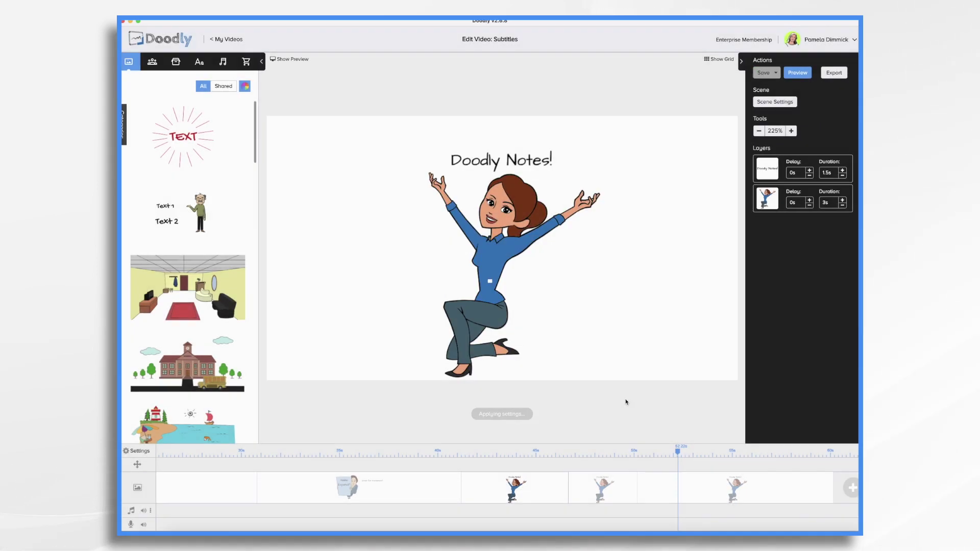
{"action": "left_click", "coordinate": [613, 498]}
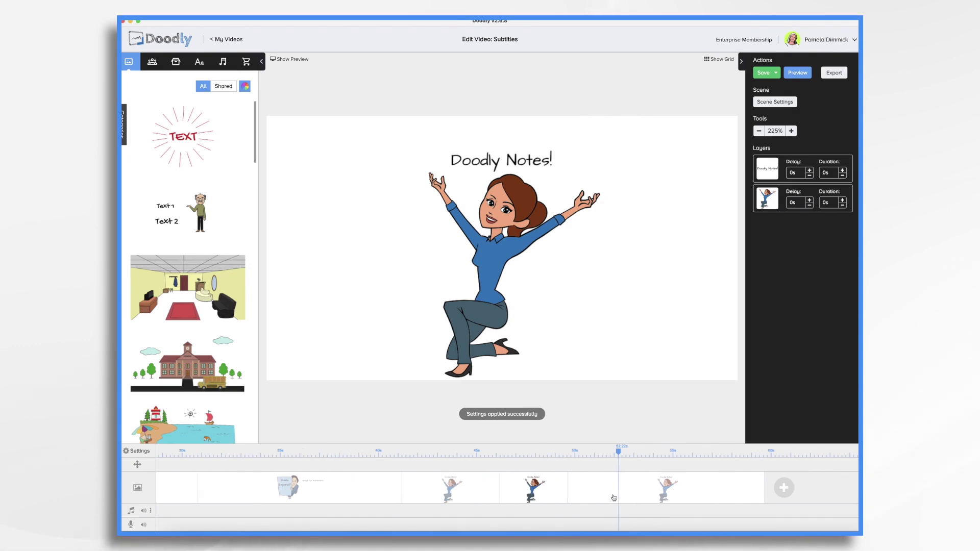
{"action": "left_click", "coordinate": [759, 102]}
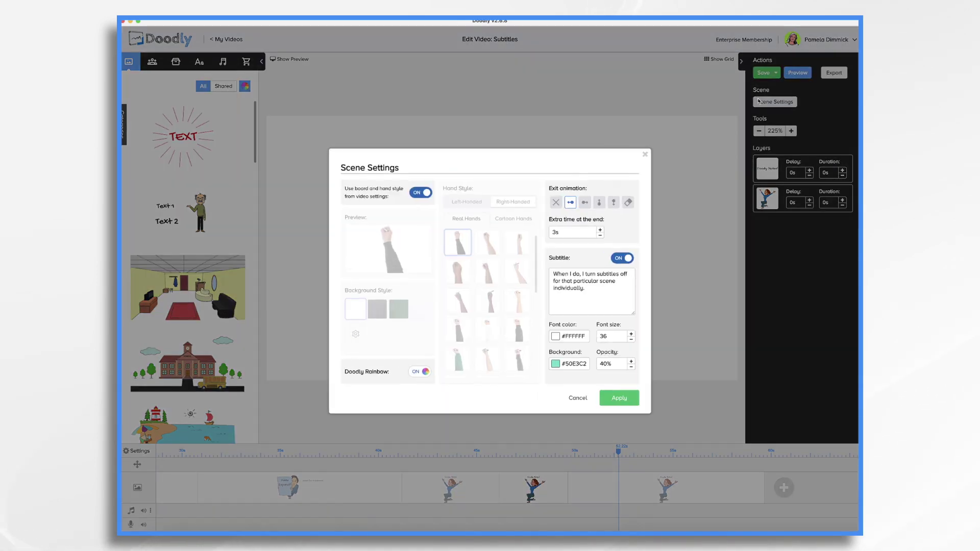
{"action": "left_click", "coordinate": [556, 202]}
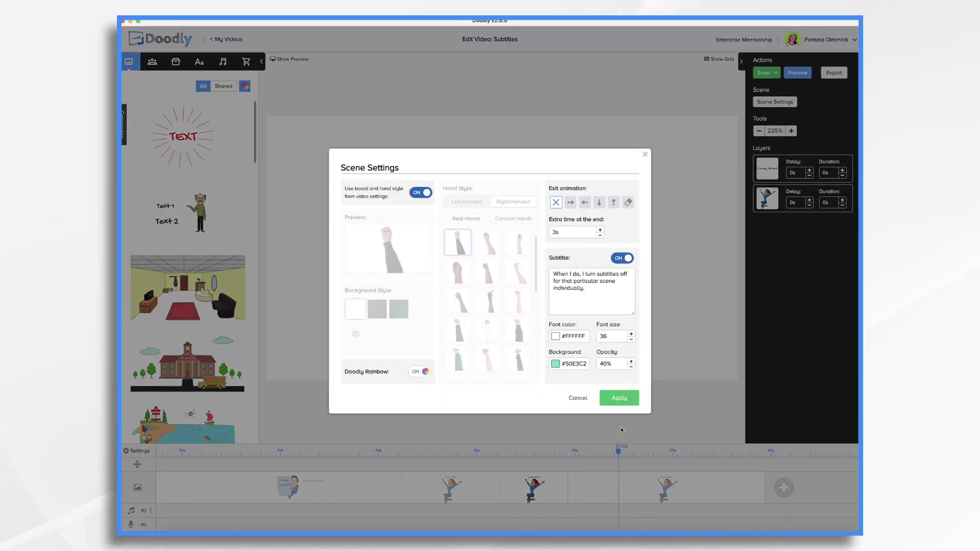
Step: Apply the no-exit-animation setting and skip ahead in the preview to check the subtitles
{"action": "left_click", "coordinate": [619, 398]}
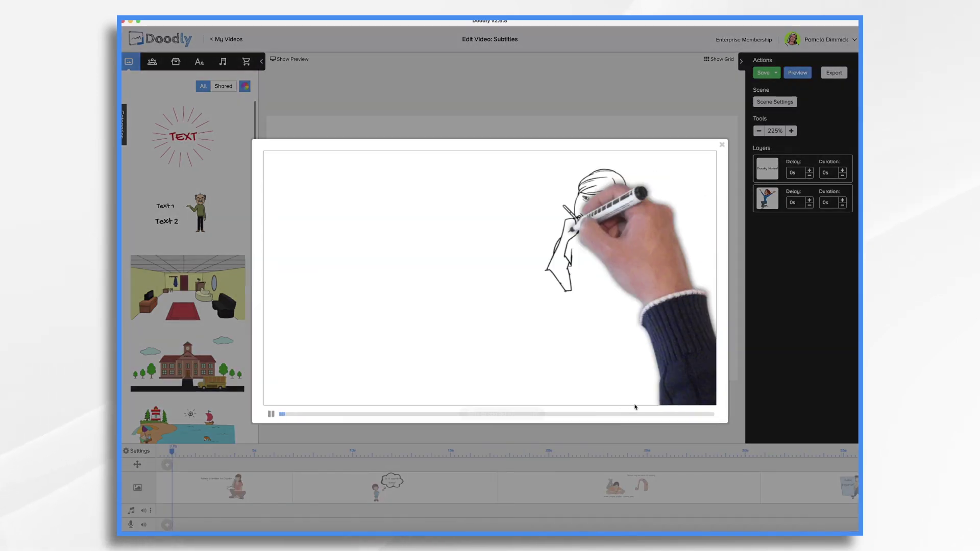
{"action": "left_click", "coordinate": [578, 414]}
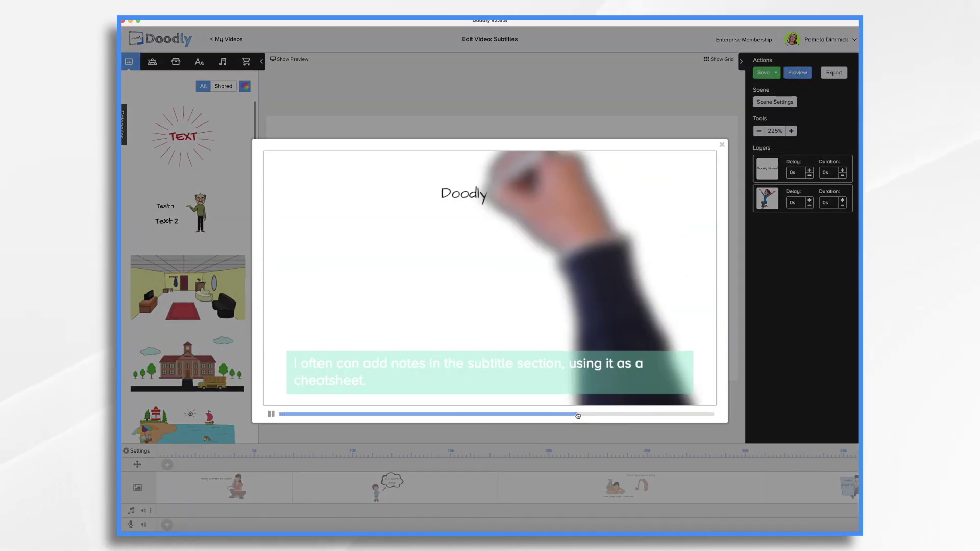